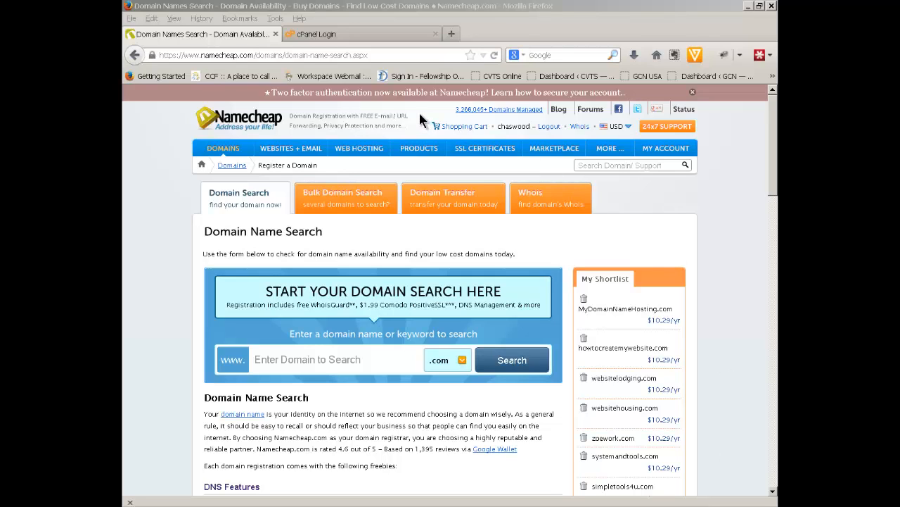
Log in to the HostGator cPanel account with its username and password
left_click(375, 35)
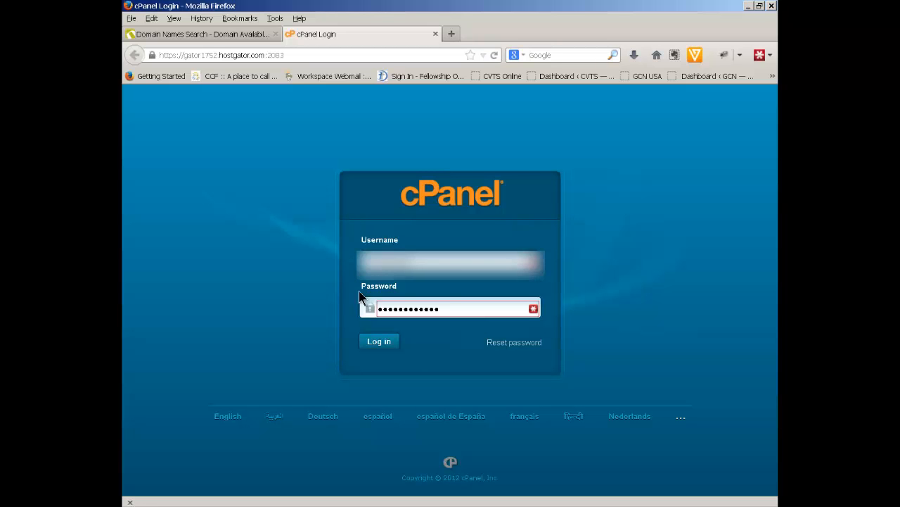
left_click(386, 343)
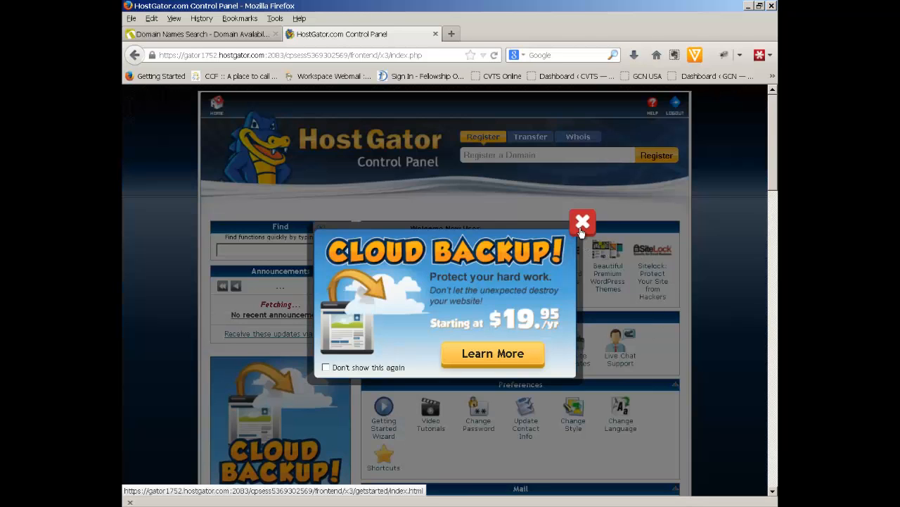
Dismiss the Cloud Backup pop-up and the getting-started offer, briefly checking the Namecheap tab
left_click(582, 224)
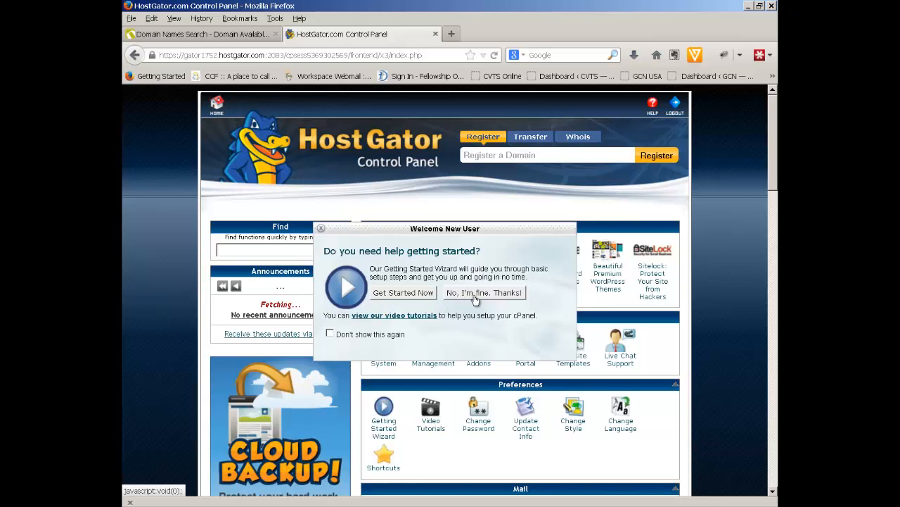
left_click(475, 293)
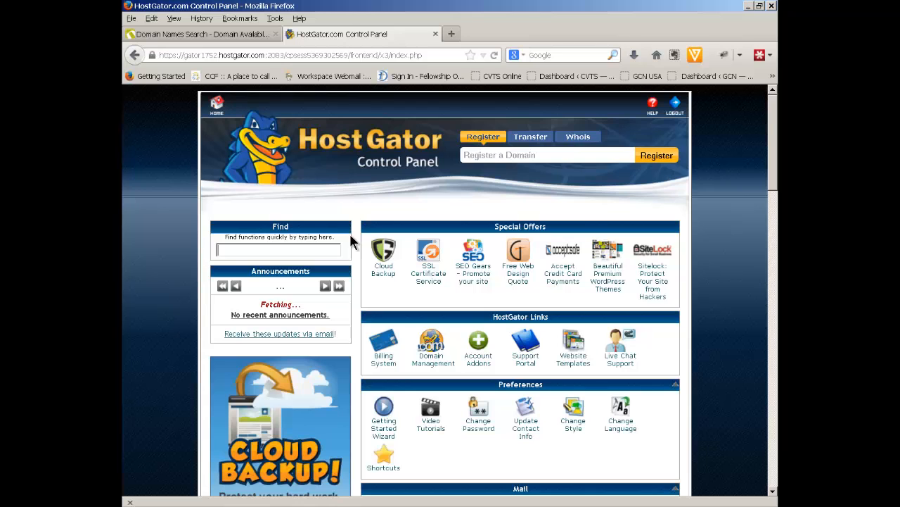
left_click(228, 41)
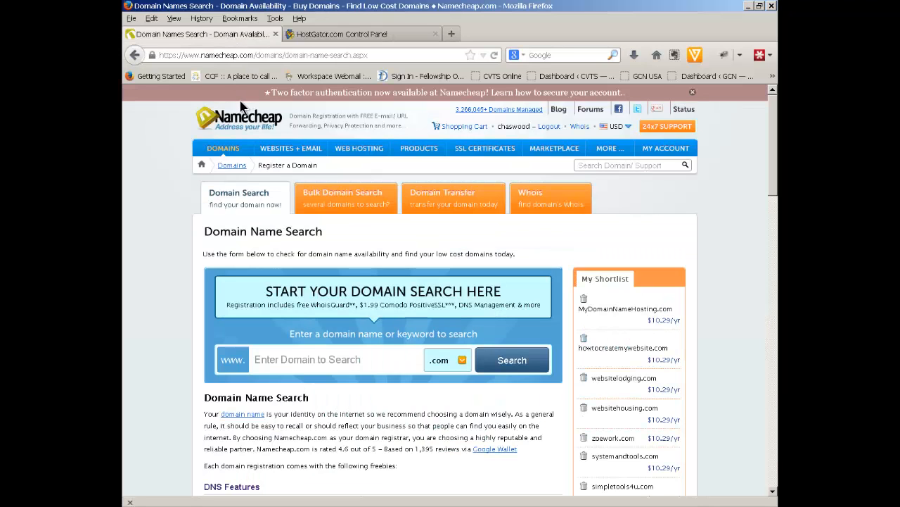
left_click(325, 38)
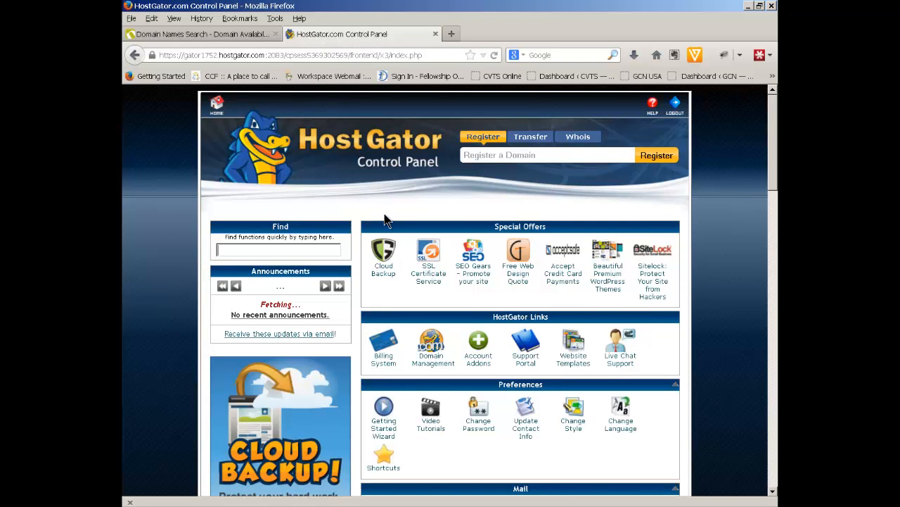
Scroll to Account Information and select the name server ns6493.hostgator.com
scroll(386, 220, "down", 3)
scroll(386, 220, "down", 20)
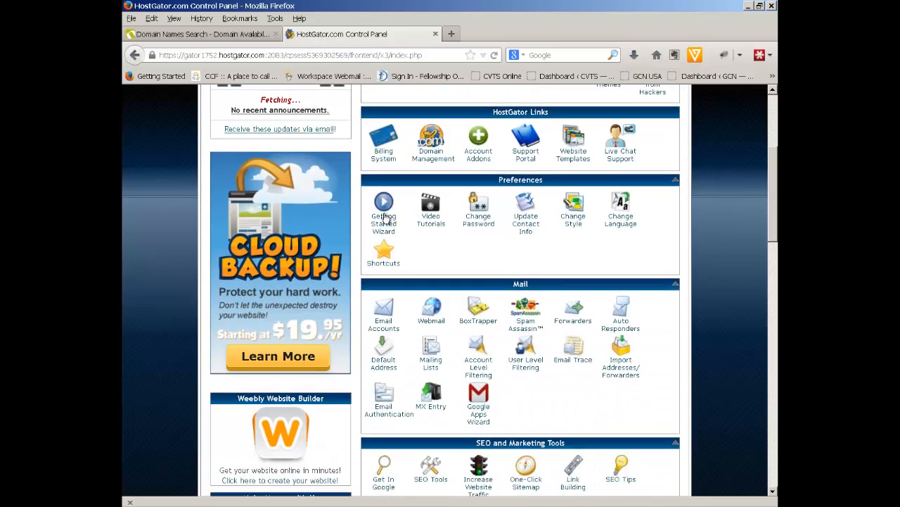
scroll(384, 212, "down", 20)
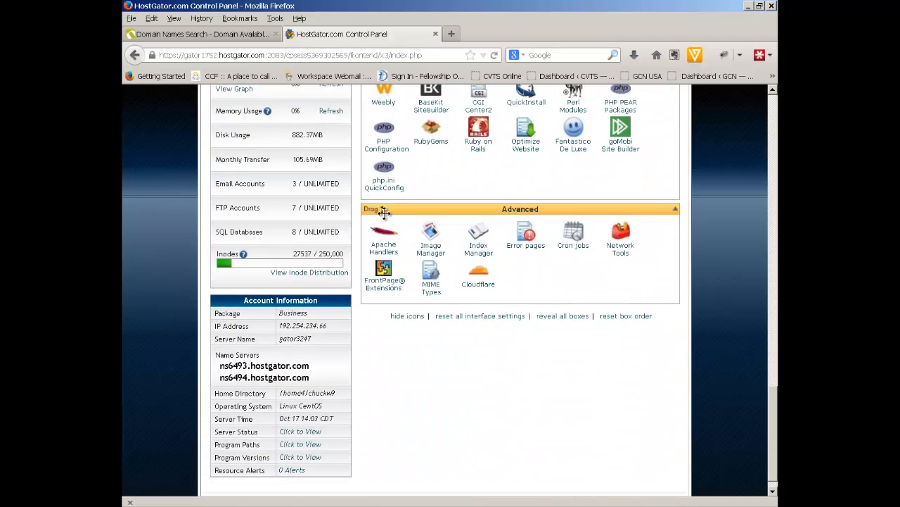
scroll(384, 215, "down", 1)
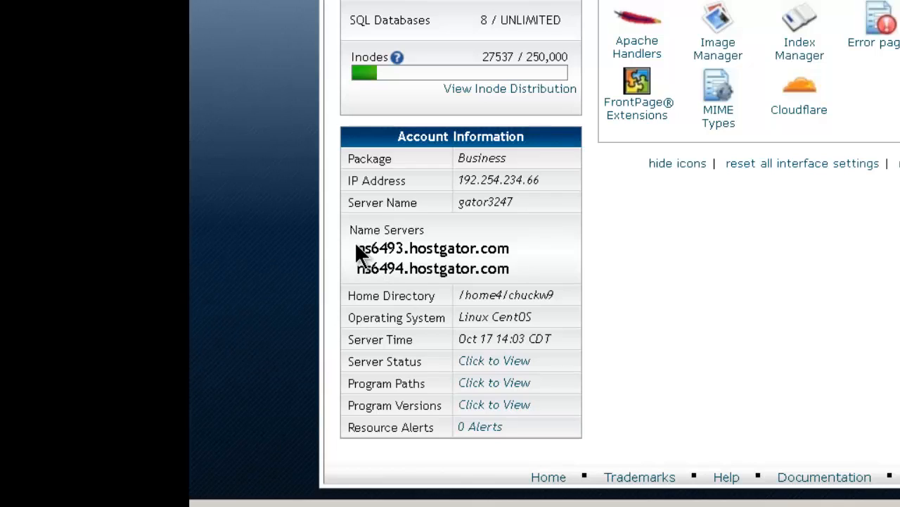
left_click_drag(358, 246, 520, 263)
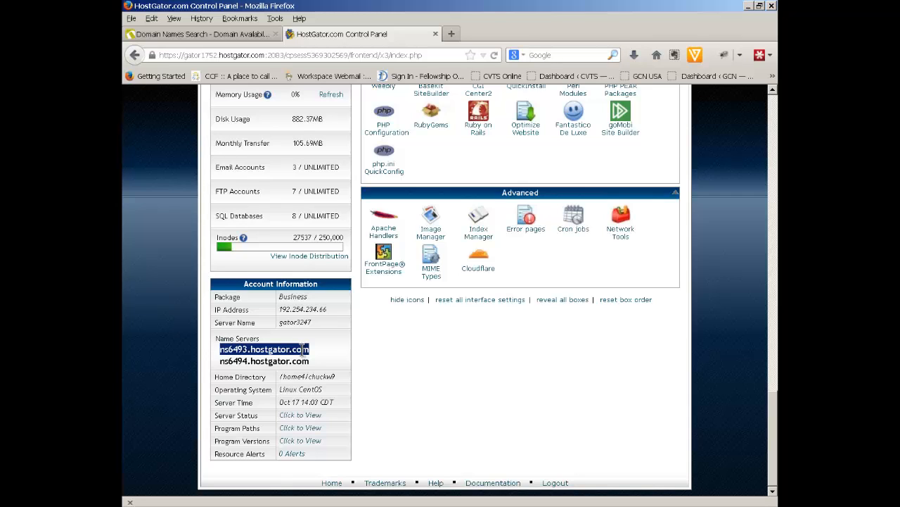
Copy ns6493.hostgator.com into a new Notepad note and go back to the Namecheap tab
right_click(304, 349)
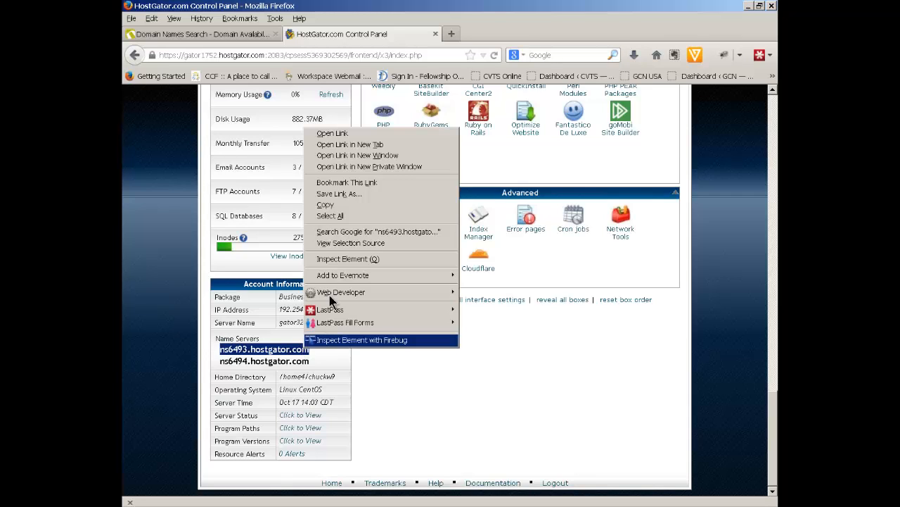
left_click(338, 211)
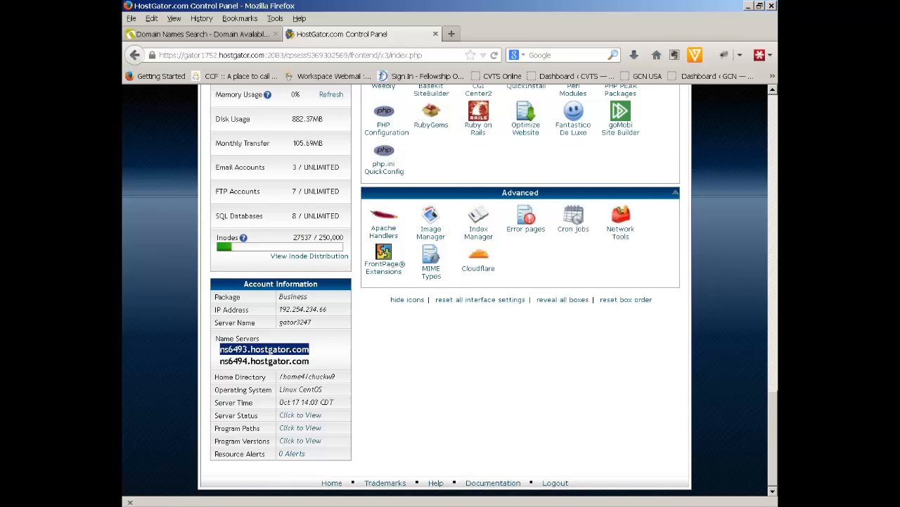
left_click(176, 498)
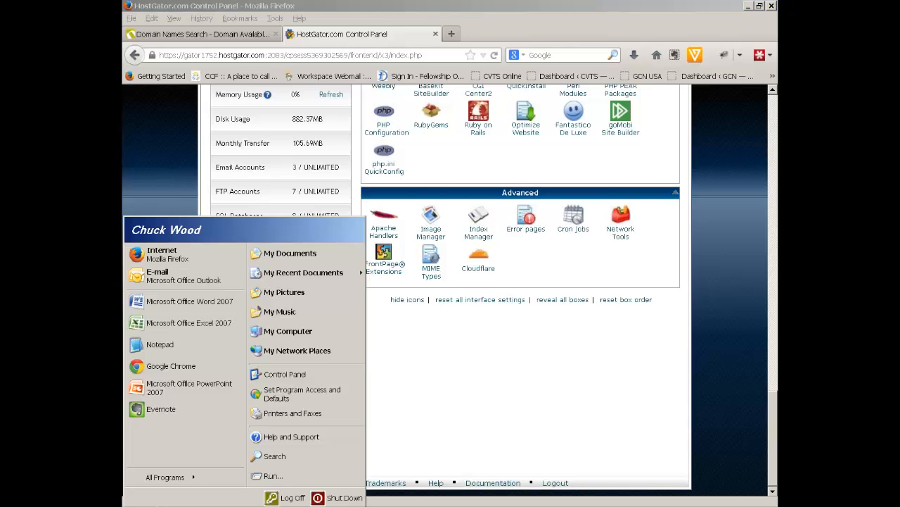
left_click(203, 349)
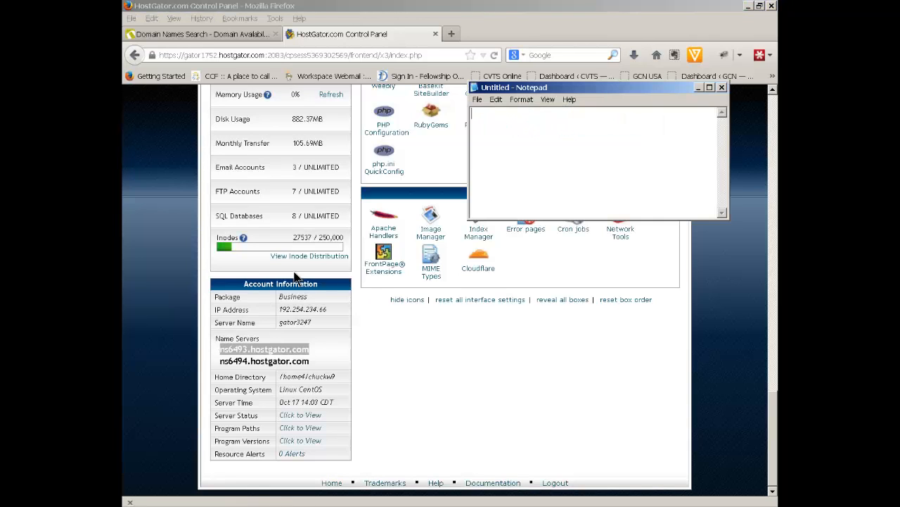
left_click(496, 99)
left_click(504, 147)
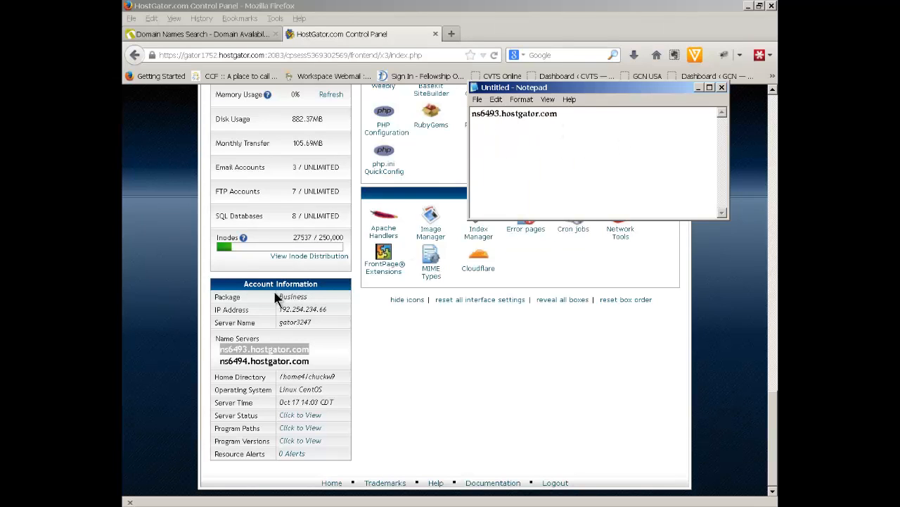
left_click(164, 32)
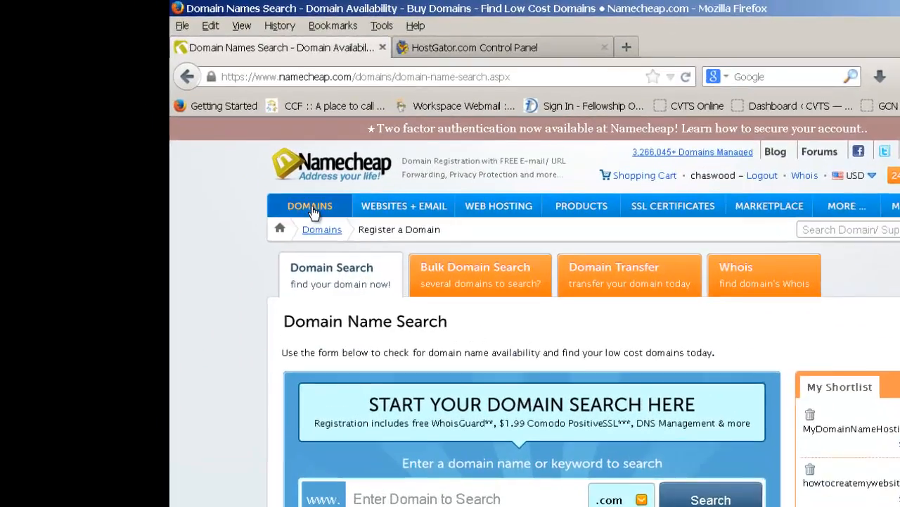
Go to DOMAINS > Manage Domains and select chuckw.com from the domain list
mouse_move(225, 150)
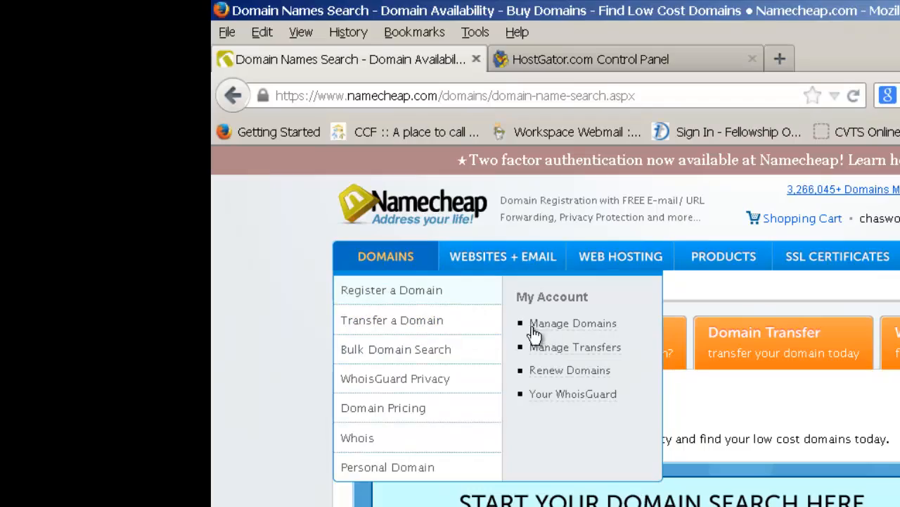
left_click(566, 332)
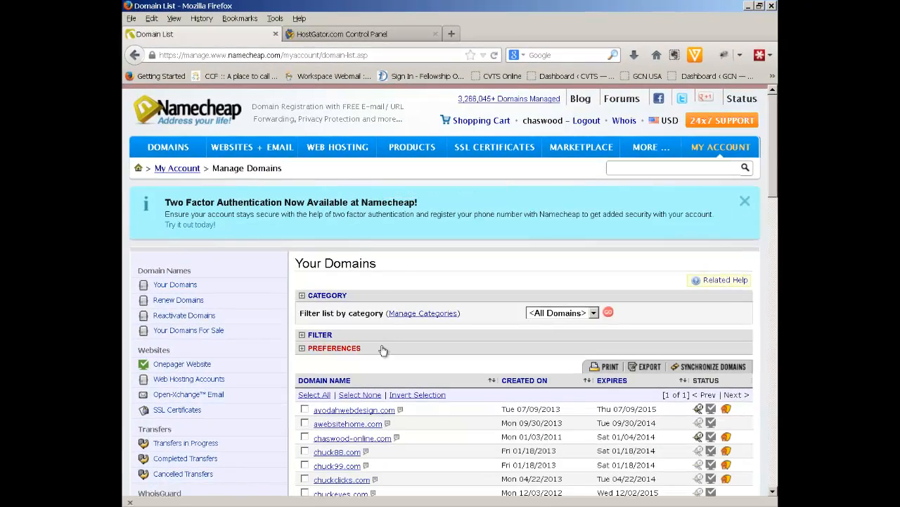
scroll(390, 313, "down", 4)
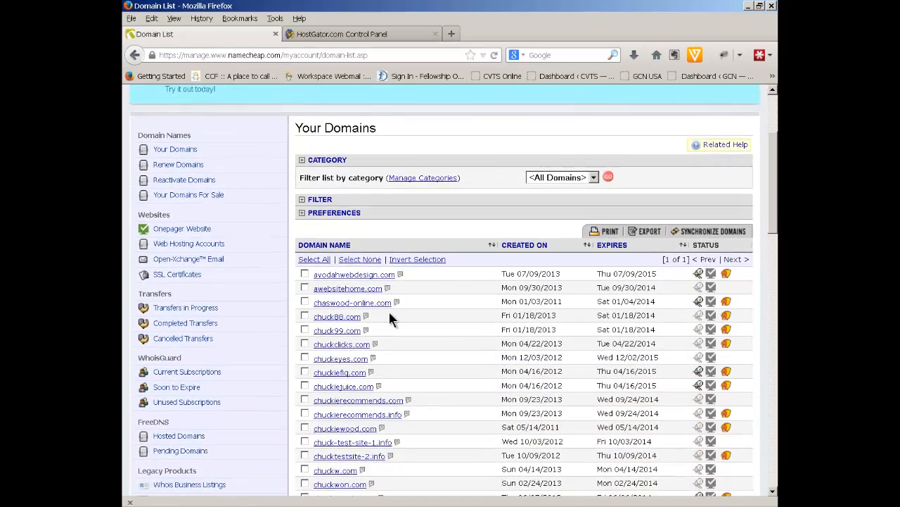
scroll(390, 318, "down", 2)
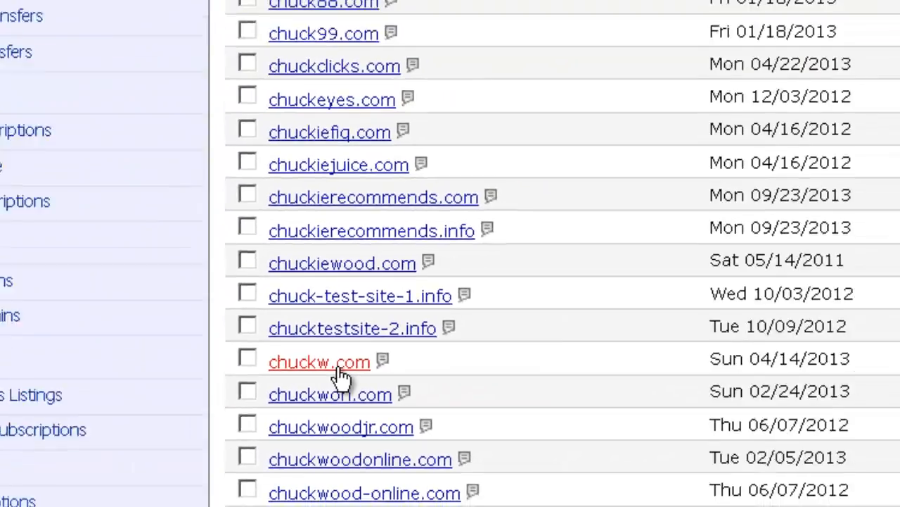
left_click(328, 313)
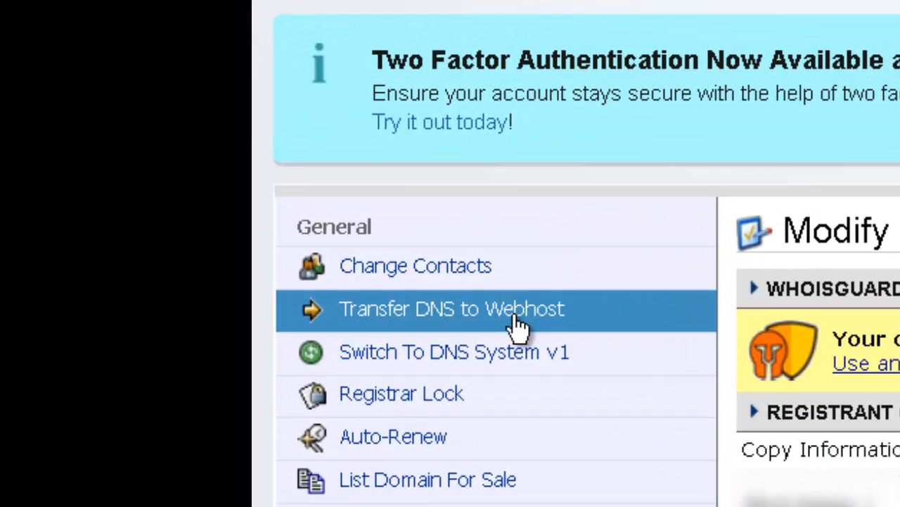
Open Transfer DNS to Webhost for chuckw.com, then switch to the HostGator control panel tab
left_click(519, 325)
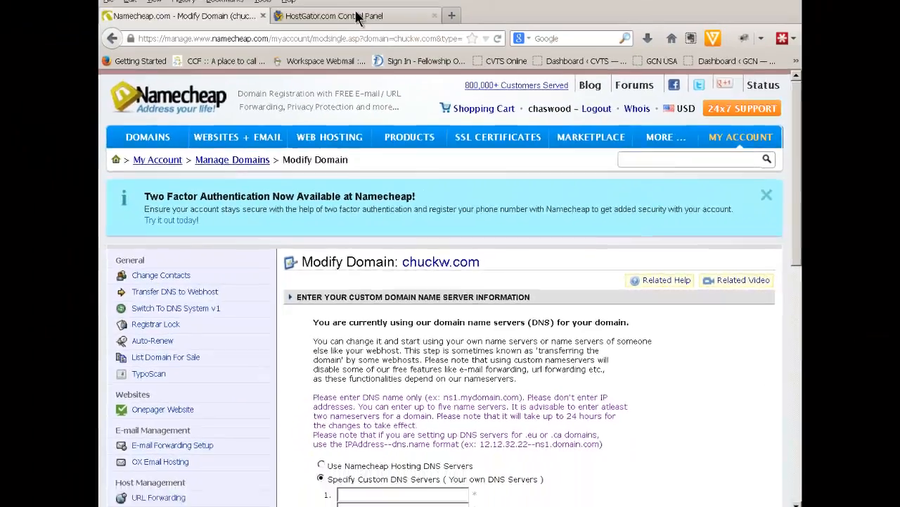
left_click(356, 16)
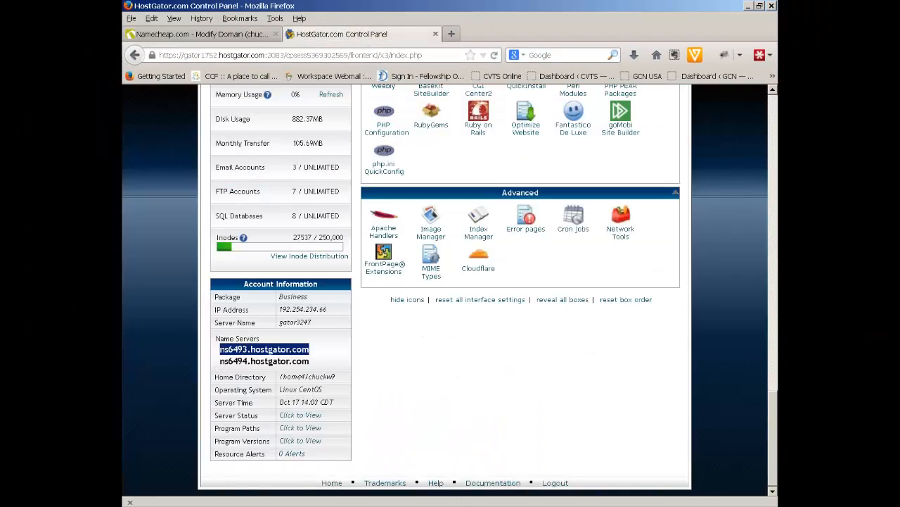
Copy ns6493.hostgator.com from the Notepad note and return to the Namecheap form
left_click(571, 506)
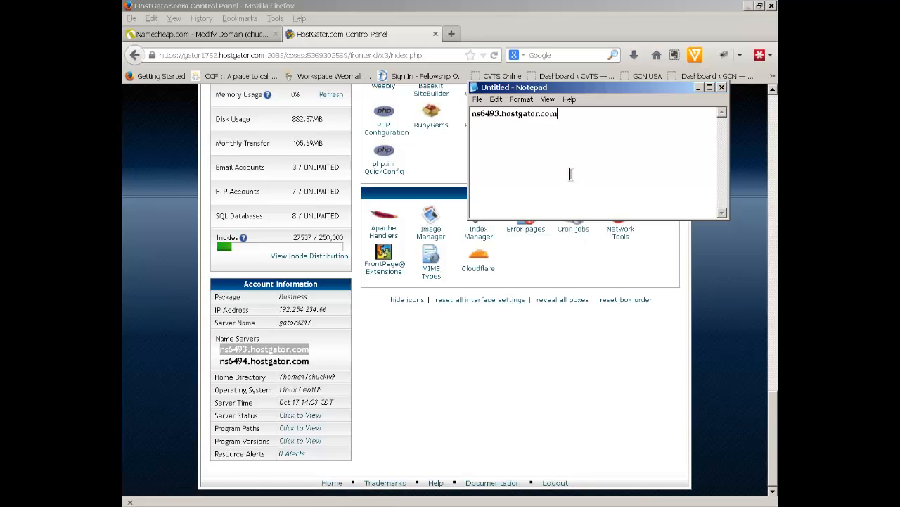
left_click(170, 33)
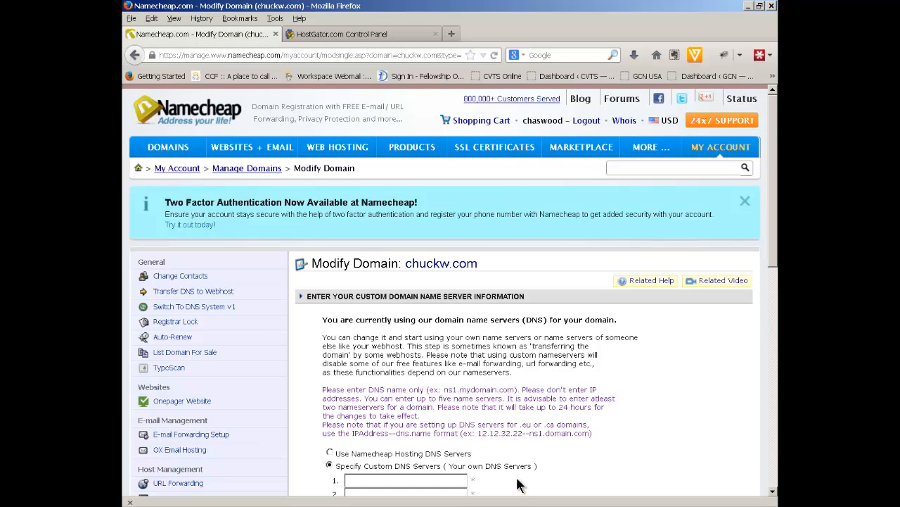
left_click(556, 505)
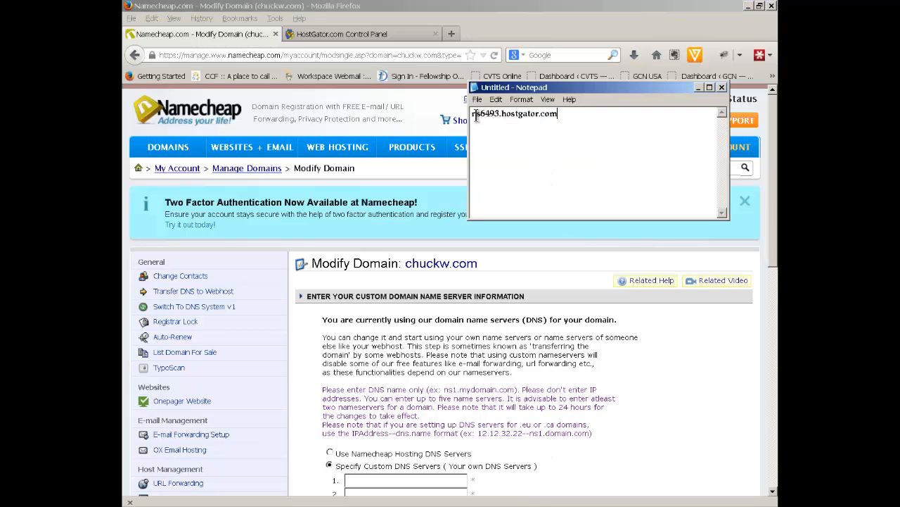
left_click_drag(472, 116, 558, 116)
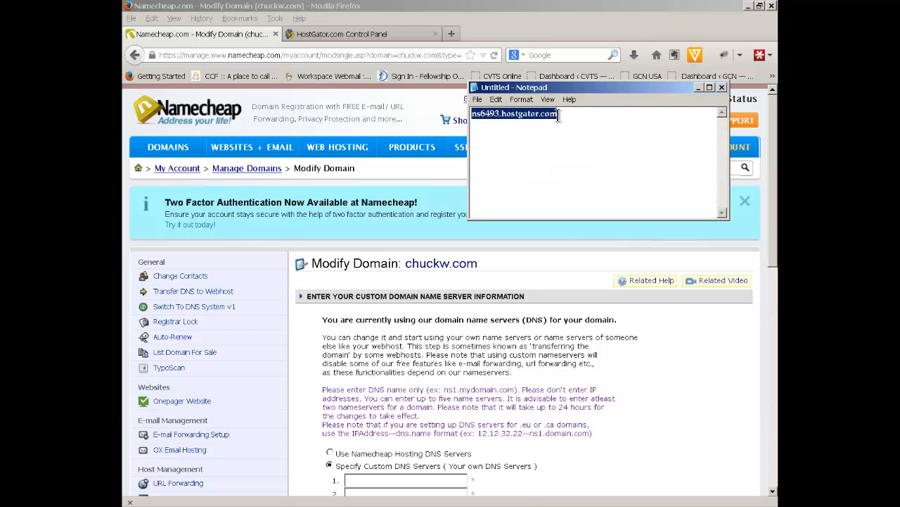
right_click(547, 115)
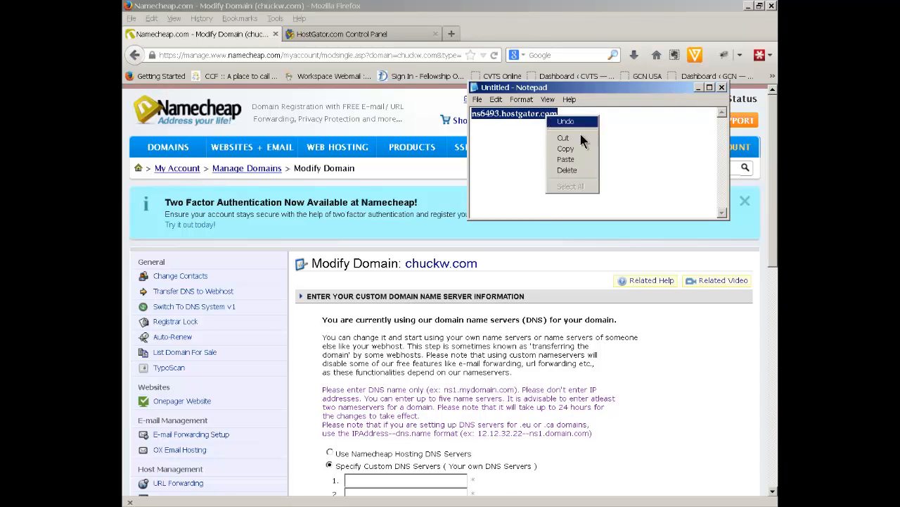
left_click(581, 149)
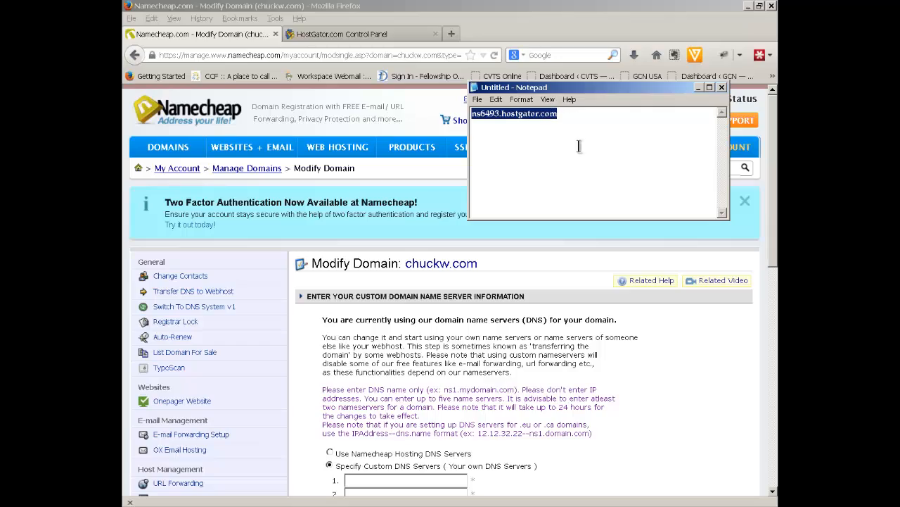
left_click(676, 364)
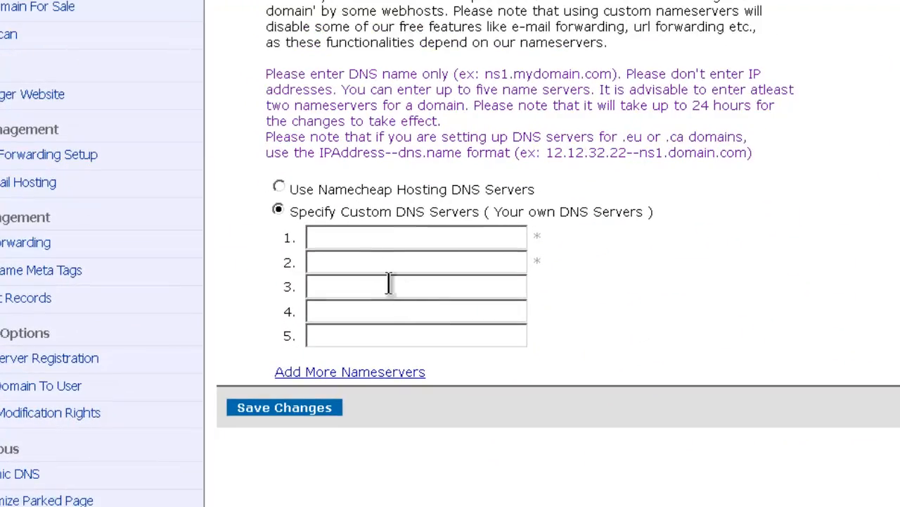
Fill nameserver fields 1 and 2 with ns6493.hostgator.com and ns6494.hostgator.com
left_click(371, 240)
right_click(370, 241)
left_click(450, 0)
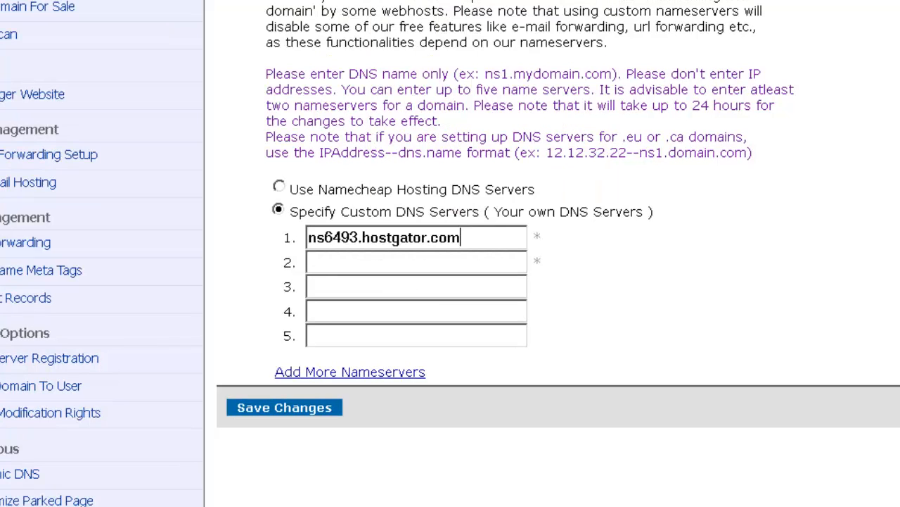
left_click(436, 262)
right_click(435, 262)
left_click(493, 0)
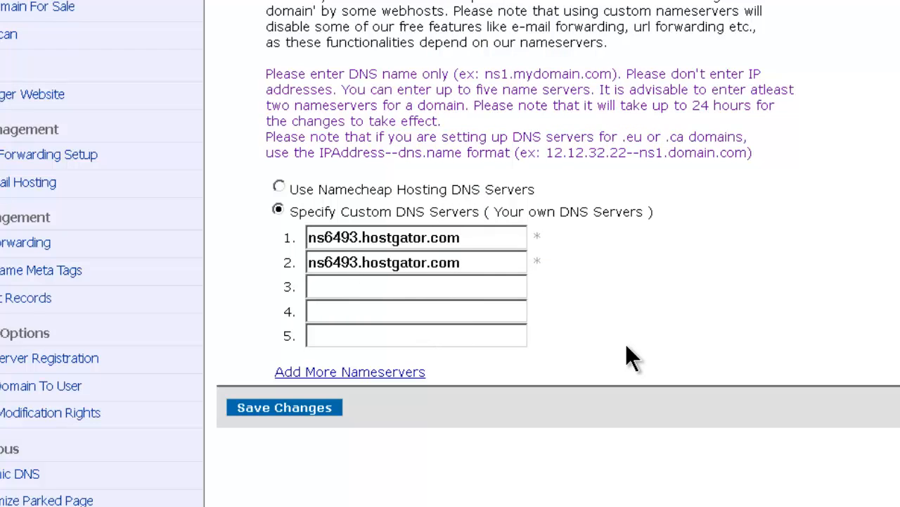
type("4")
key("Delete")
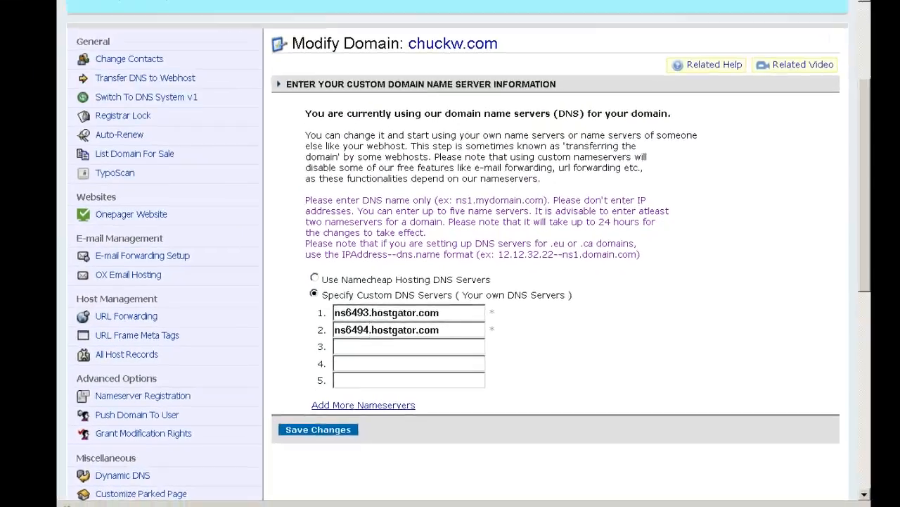
Check the HostGator panel, then save the new nameservers on Namecheap
left_click(360, 37)
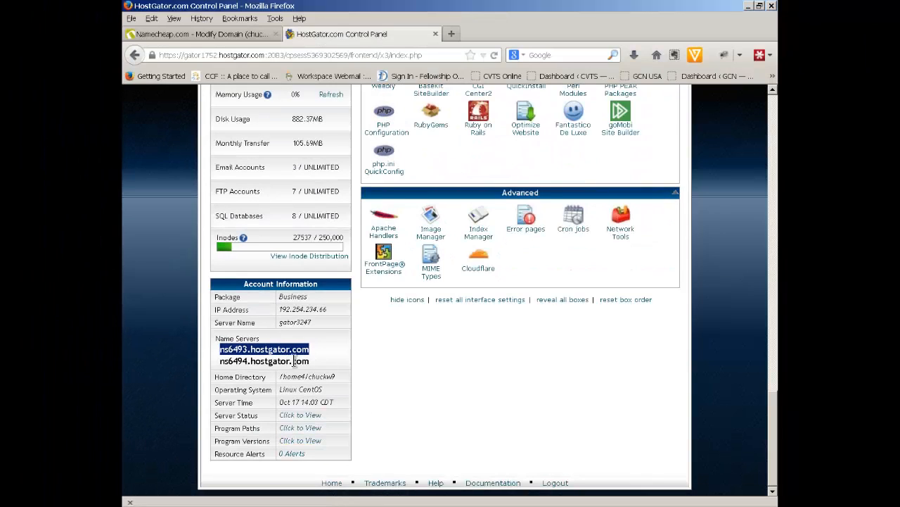
left_click(230, 41)
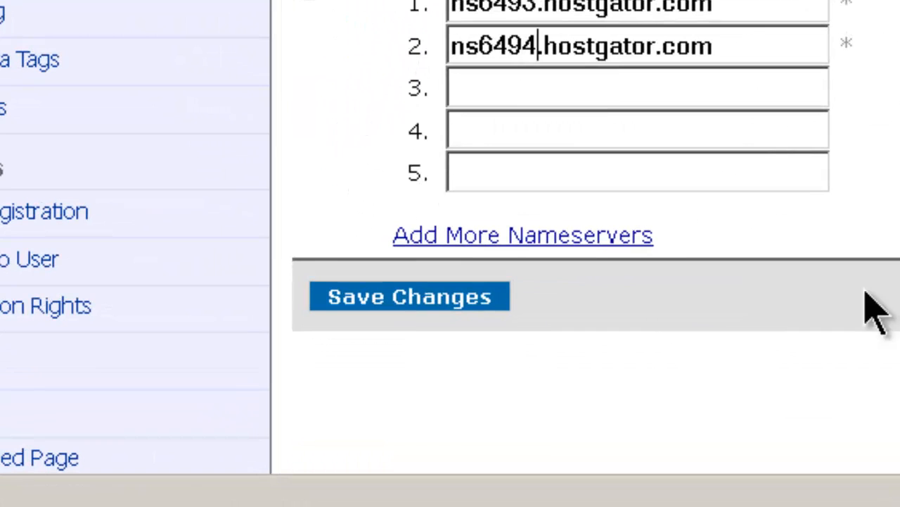
left_click(484, 301)
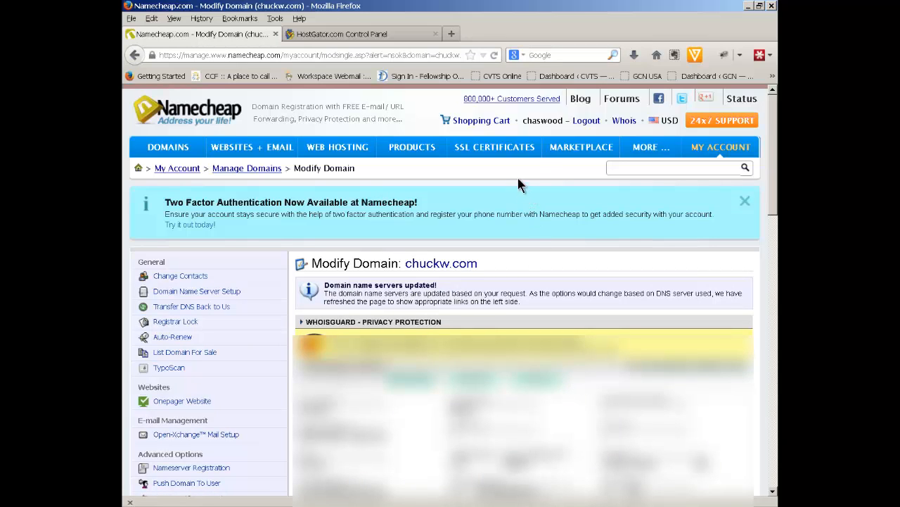
Return to the HostGator cPanel home and scroll to the Domains section
left_click(313, 35)
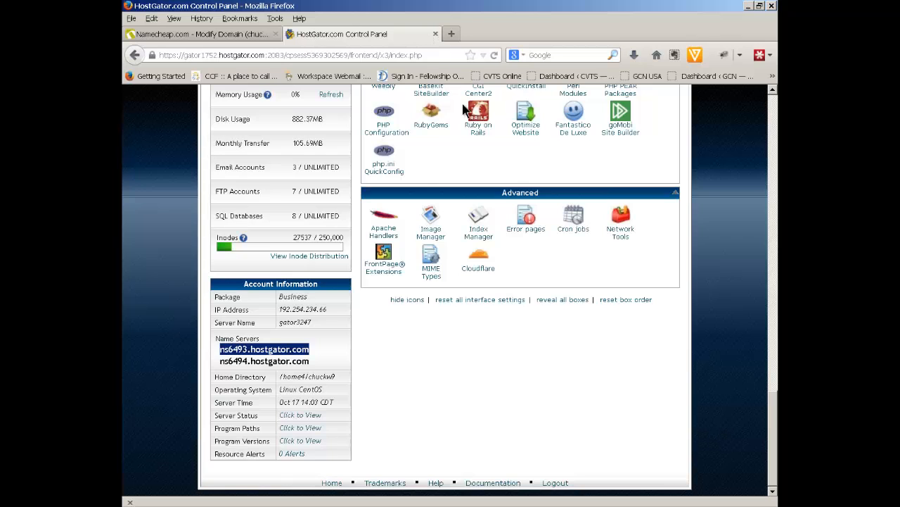
scroll(463, 157, "up", 2)
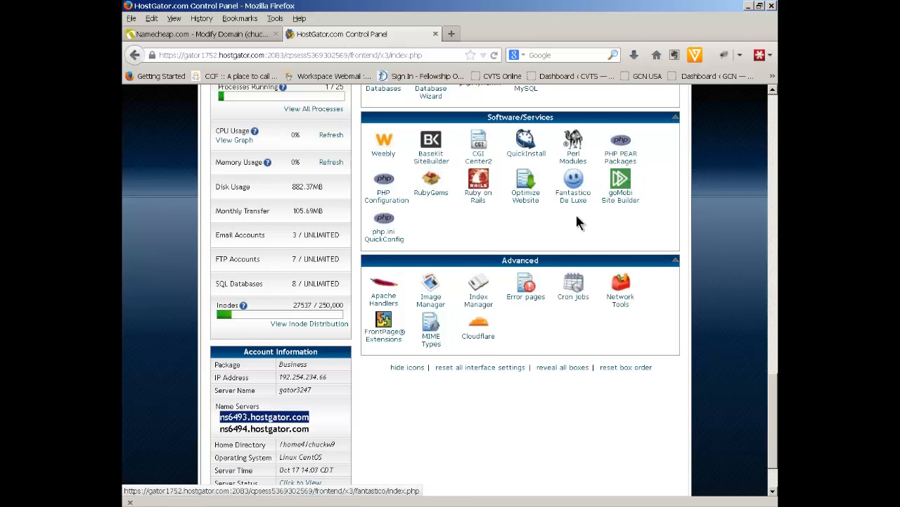
scroll(677, 189, "up", 15)
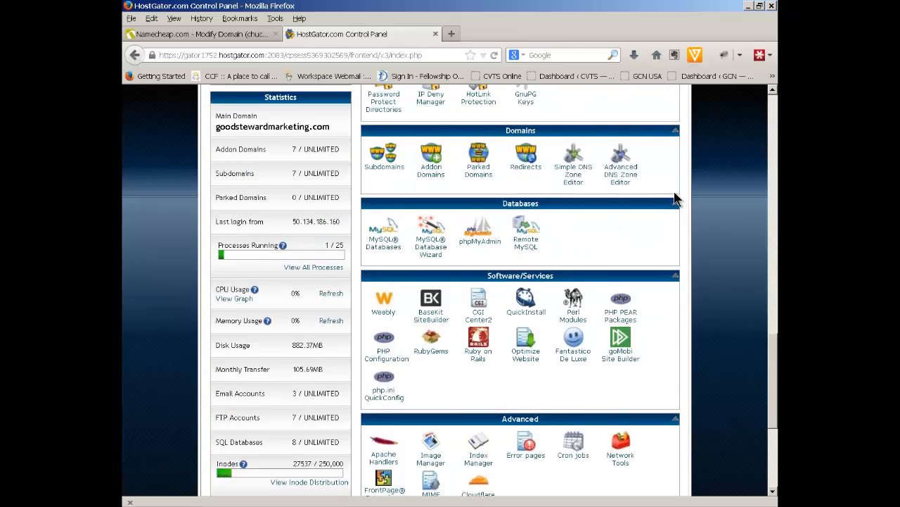
scroll(671, 192, "up", 12)
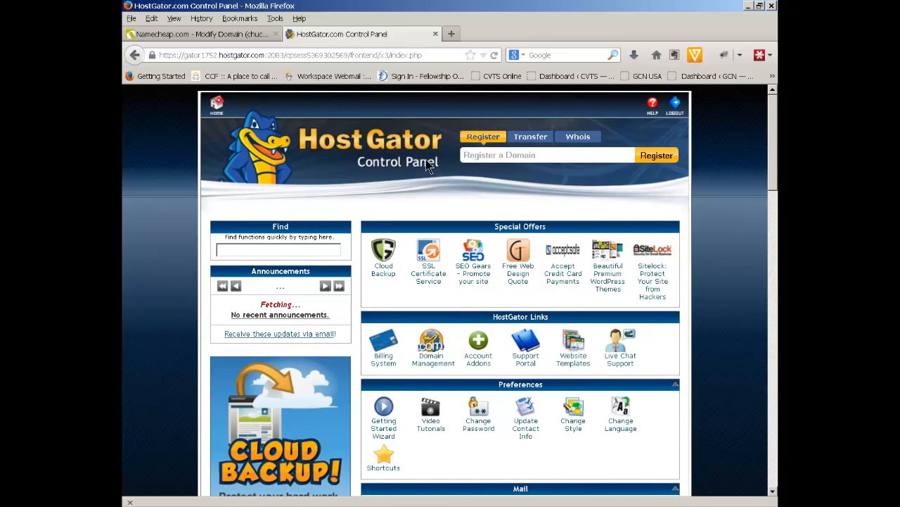
scroll(457, 209, "down", 12)
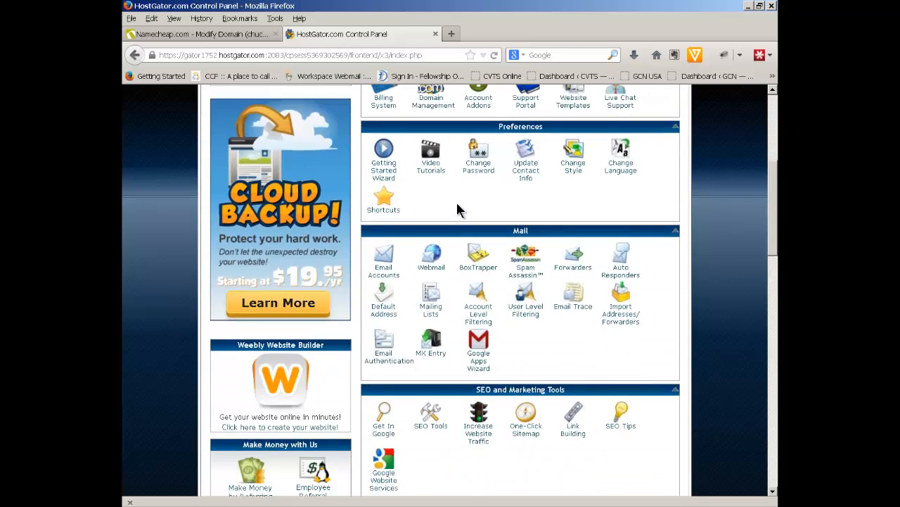
scroll(457, 209, "down", 10)
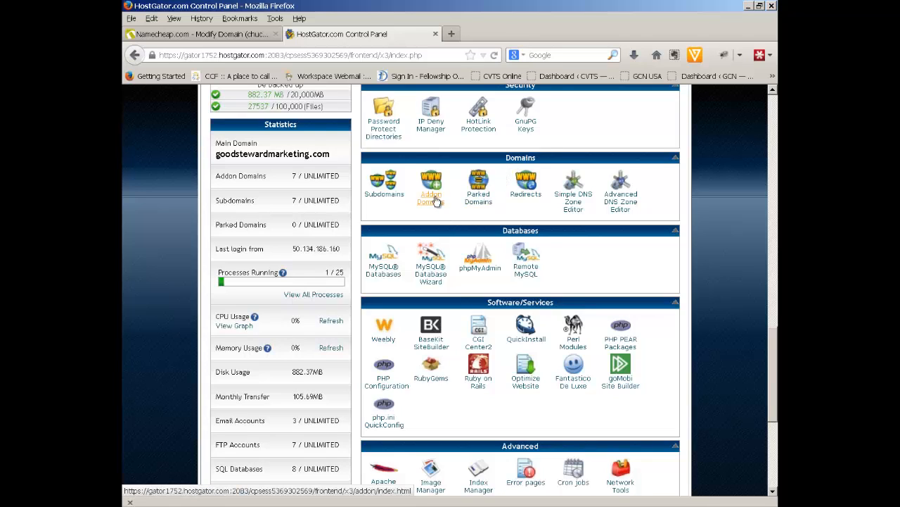
Open Addon Domains and paste chuckw.com, copied from Namecheap, into New Domain Name
left_click(434, 199)
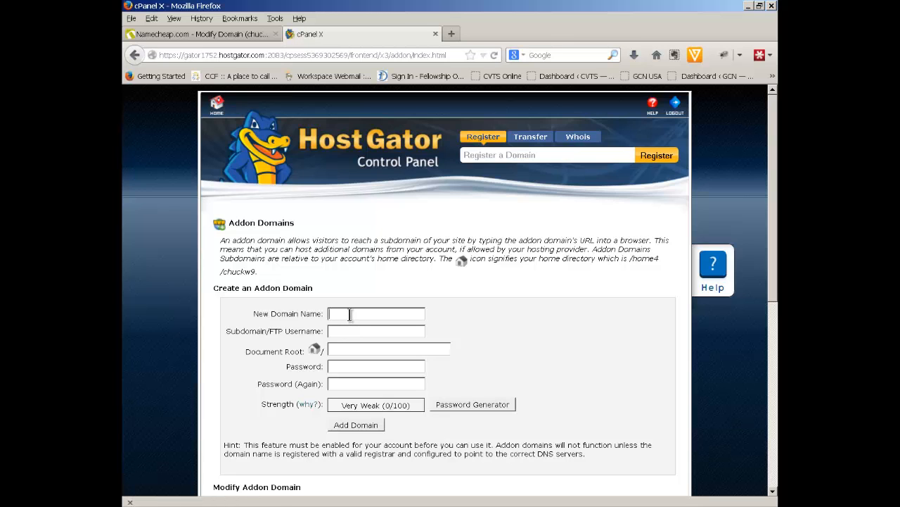
left_click(237, 33)
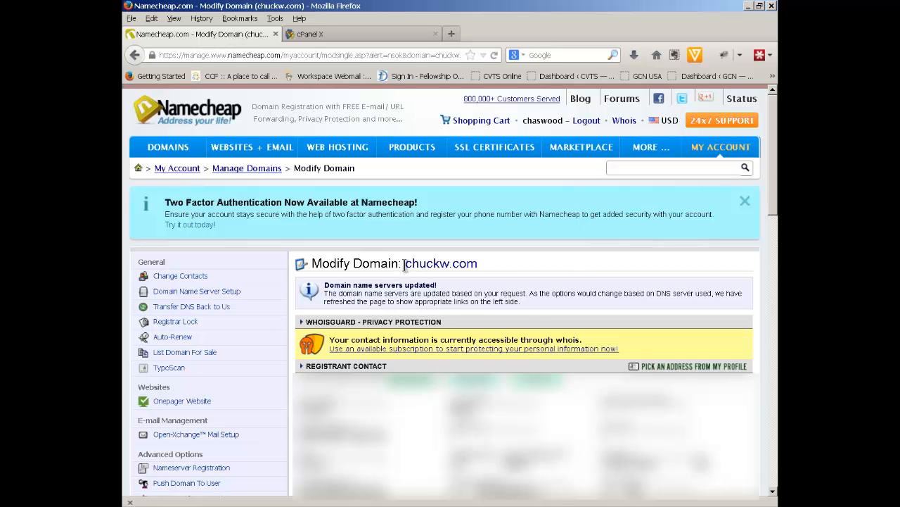
left_click_drag(403, 263, 484, 264)
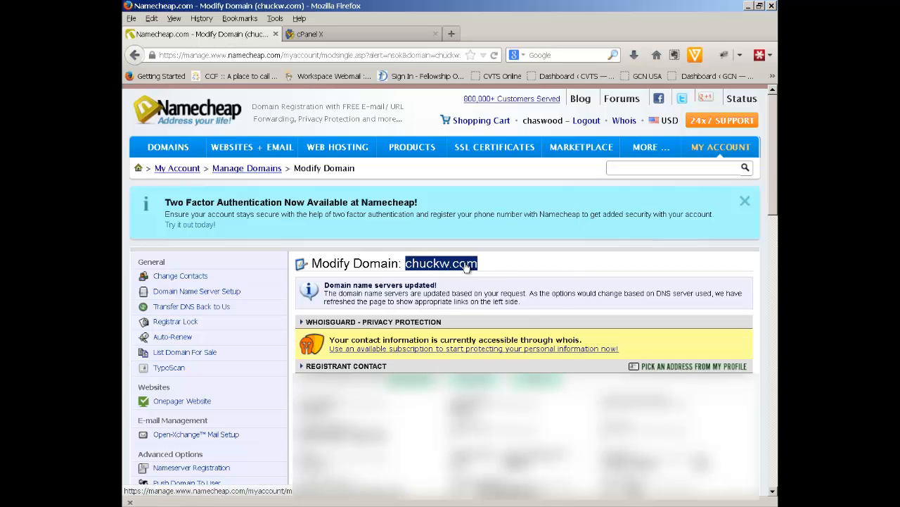
right_click(467, 267)
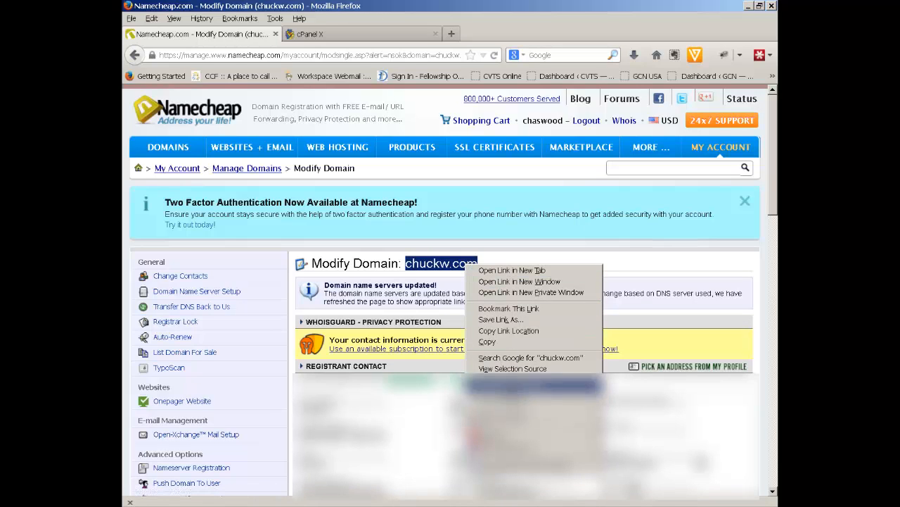
left_click(509, 344)
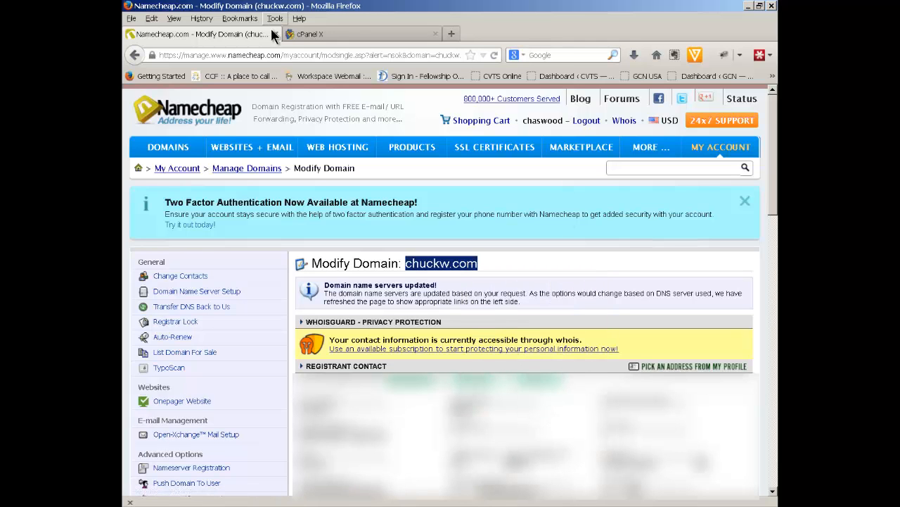
left_click(344, 33)
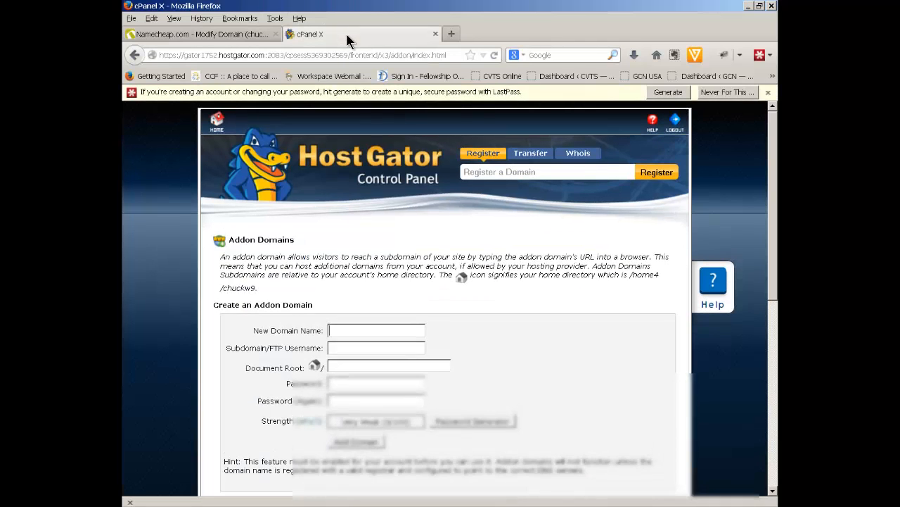
right_click(342, 330)
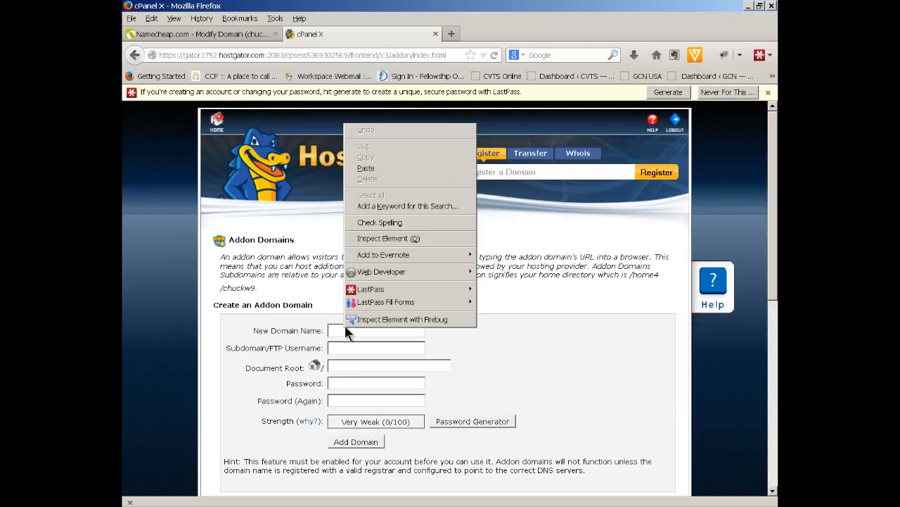
left_click(391, 172)
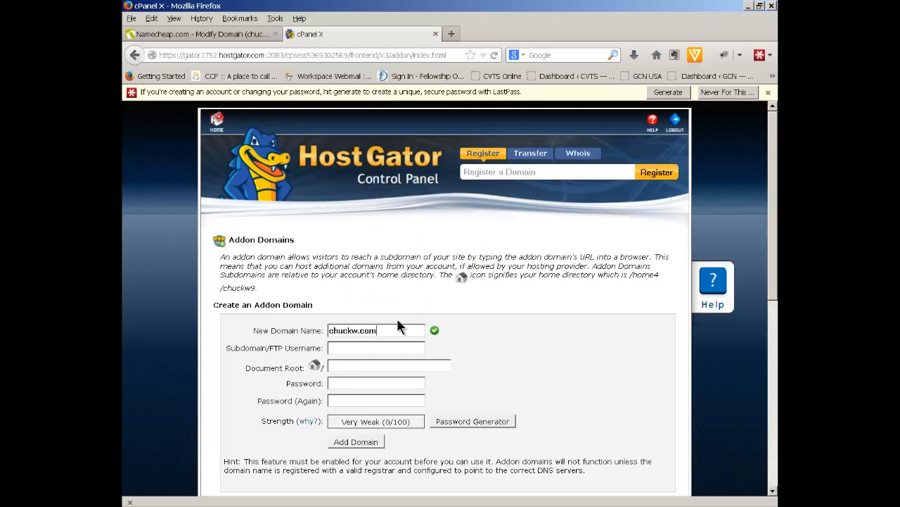
Auto-fill subdomain chuckw and root public_html/chuckw.com, then enter and confirm a strong password
left_click(495, 350)
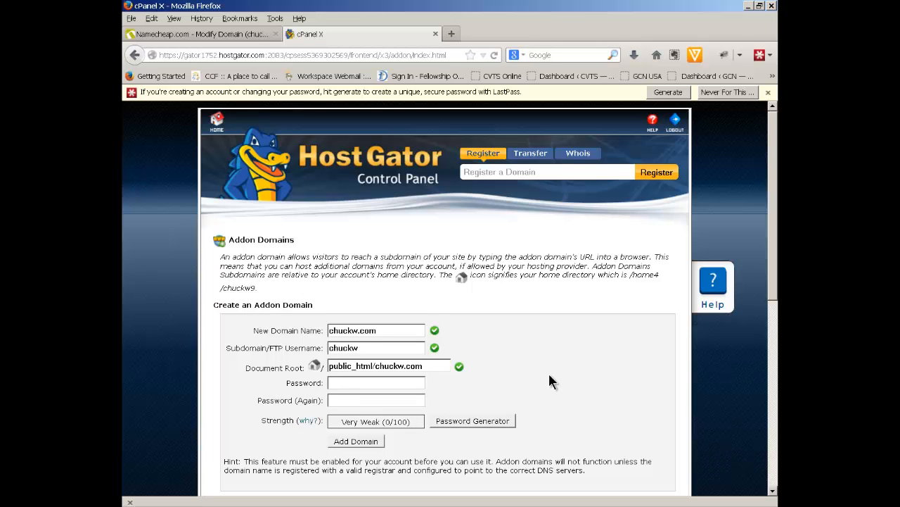
scroll(562, 368, "down", 2)
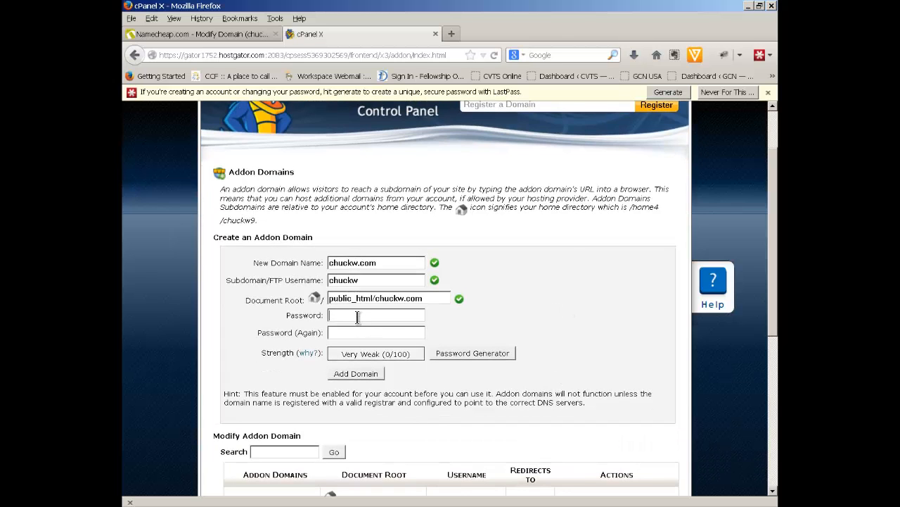
left_click(357, 317)
type("•••")
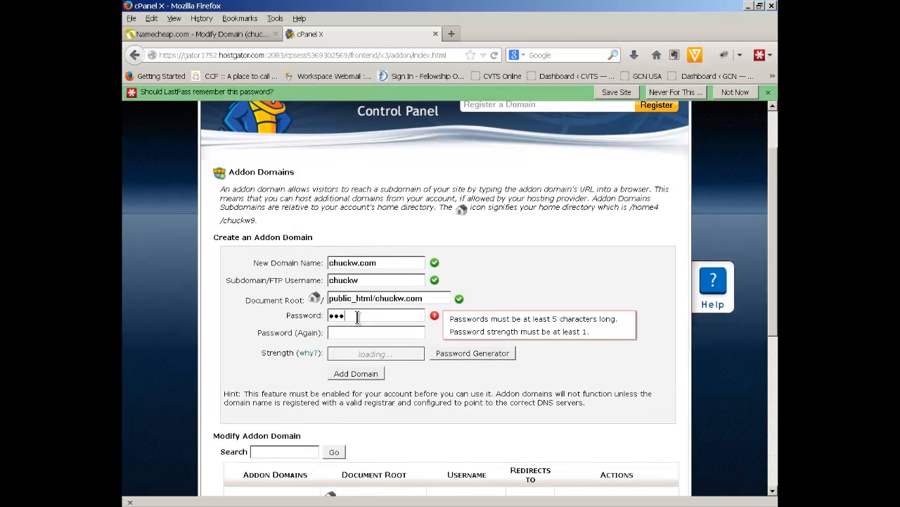
type("••")
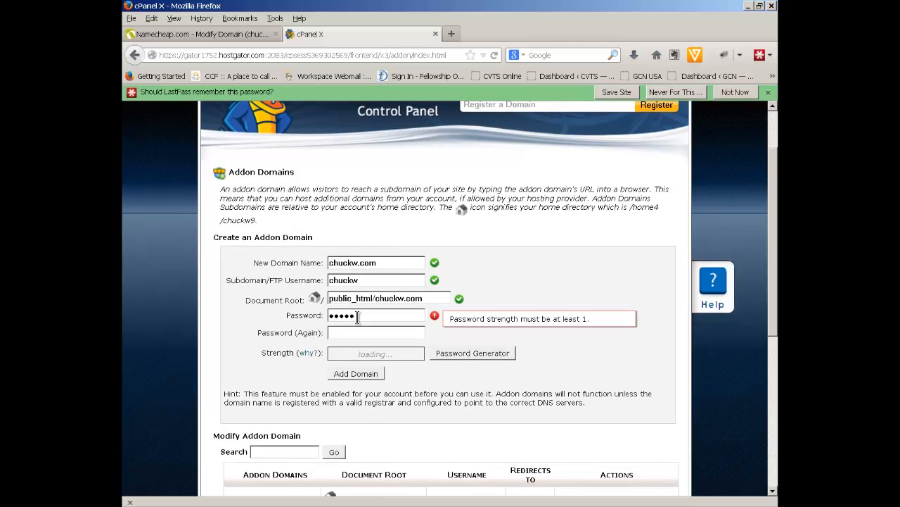
type("•••")
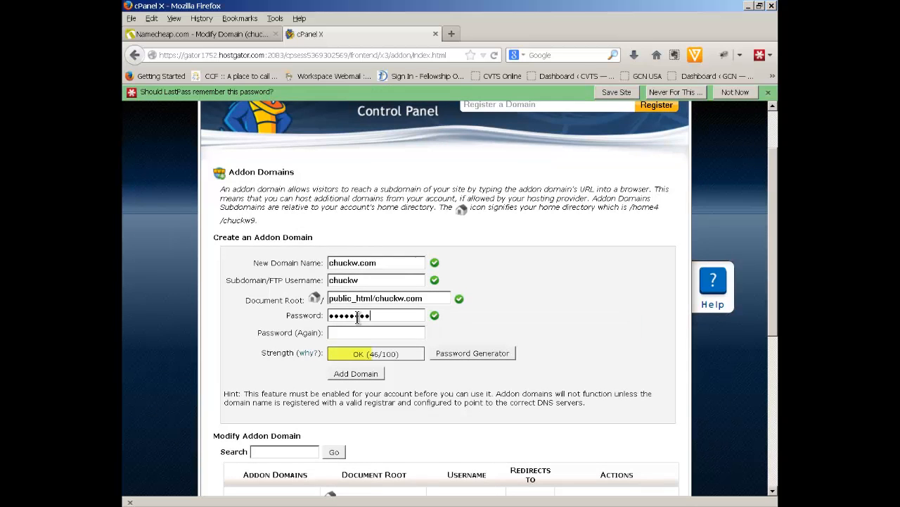
type("•")
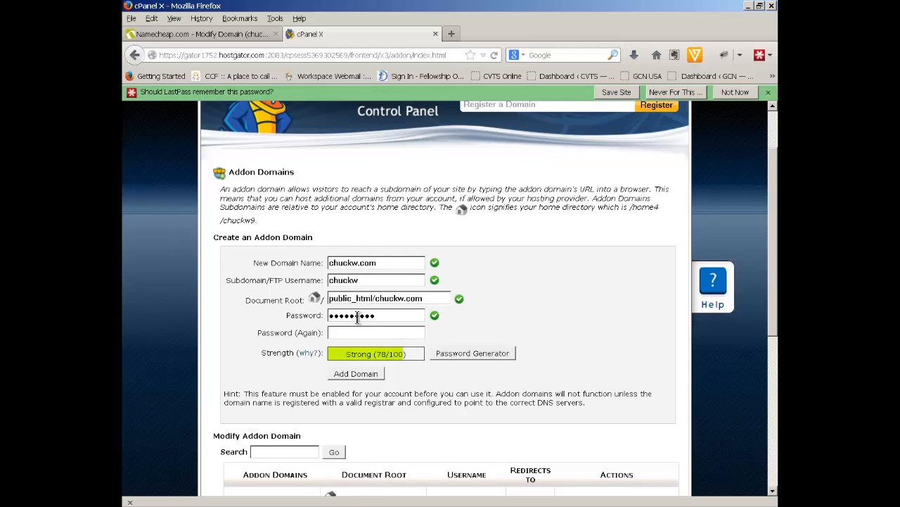
key("Tab")
type("••••••")
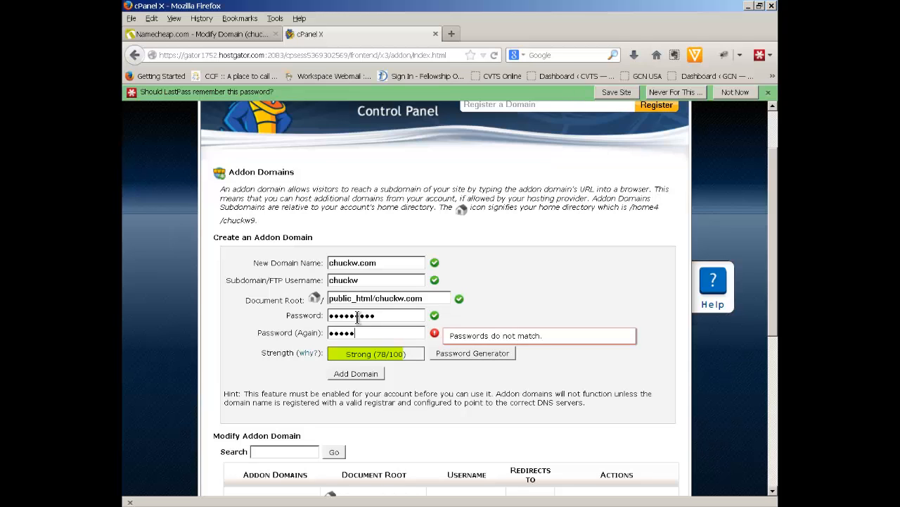
type("•••")
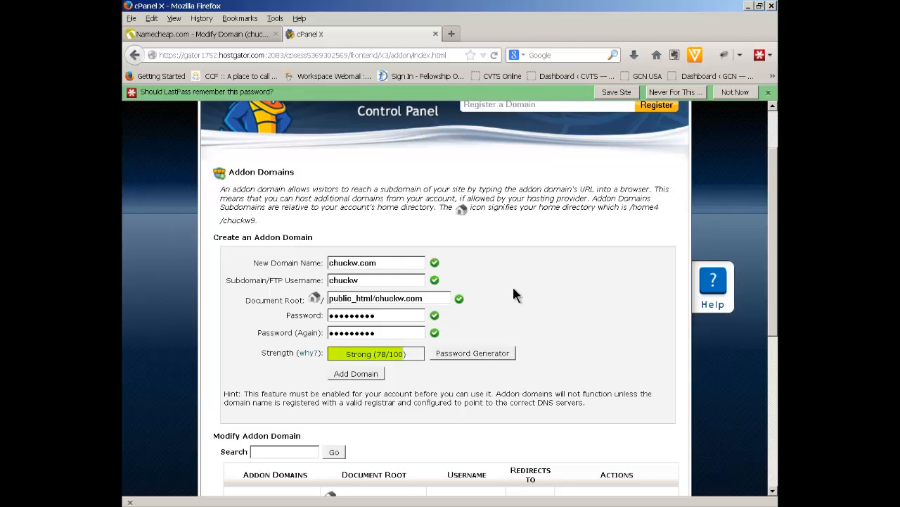
Add the chuckw.com addon domain with its FTP account and go back to the cPanel home
left_click(363, 377)
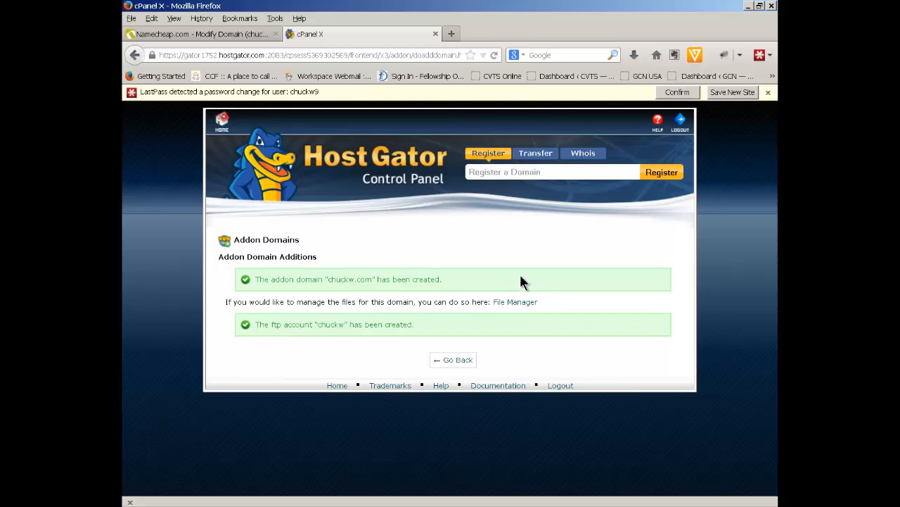
left_click(462, 365)
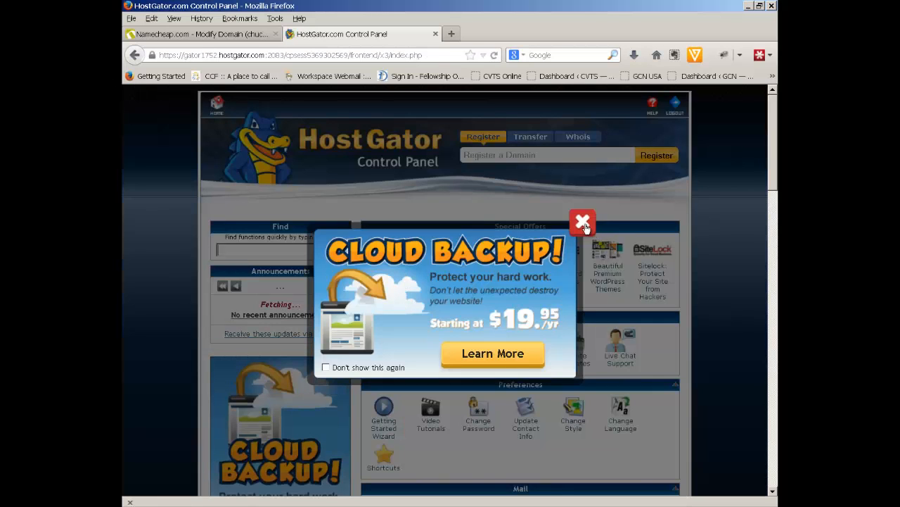
Close the Cloud Backup pop-up and launch Fantastico De Luxe from Software/Services
left_click(583, 222)
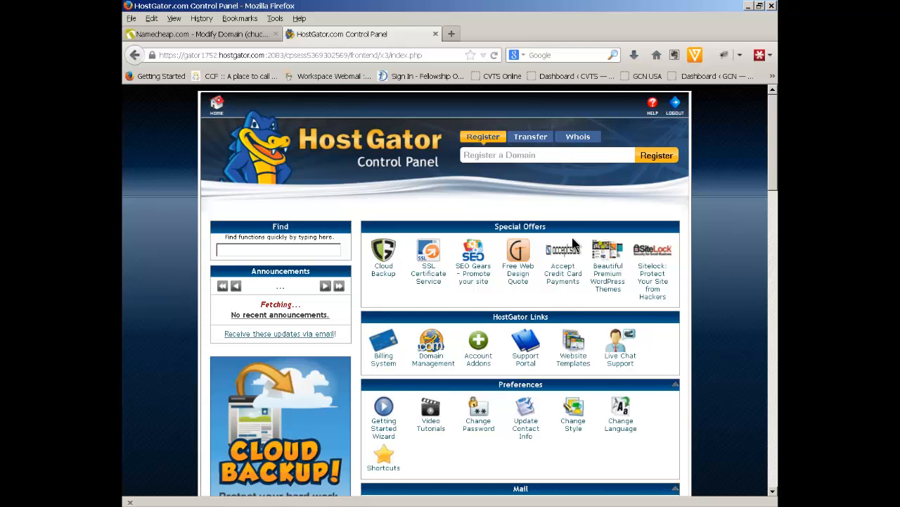
scroll(573, 243, "down", 10)
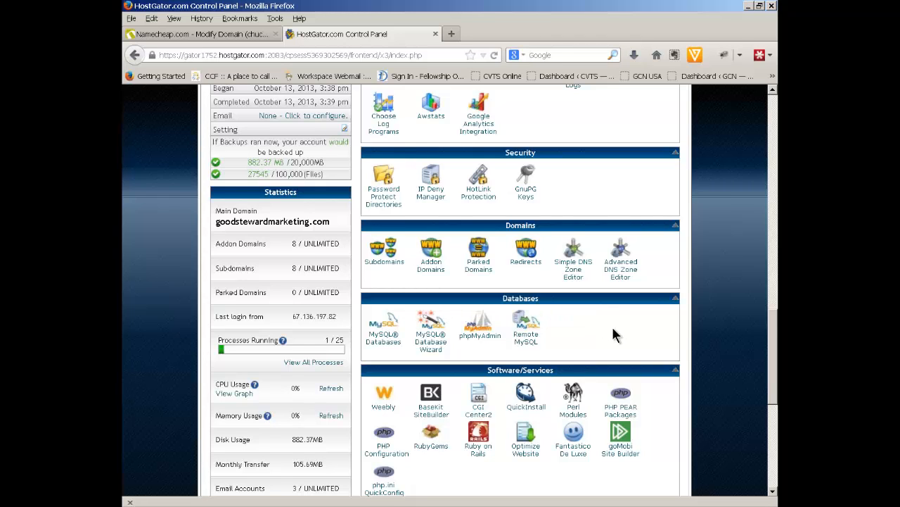
scroll(613, 331, "down", 2)
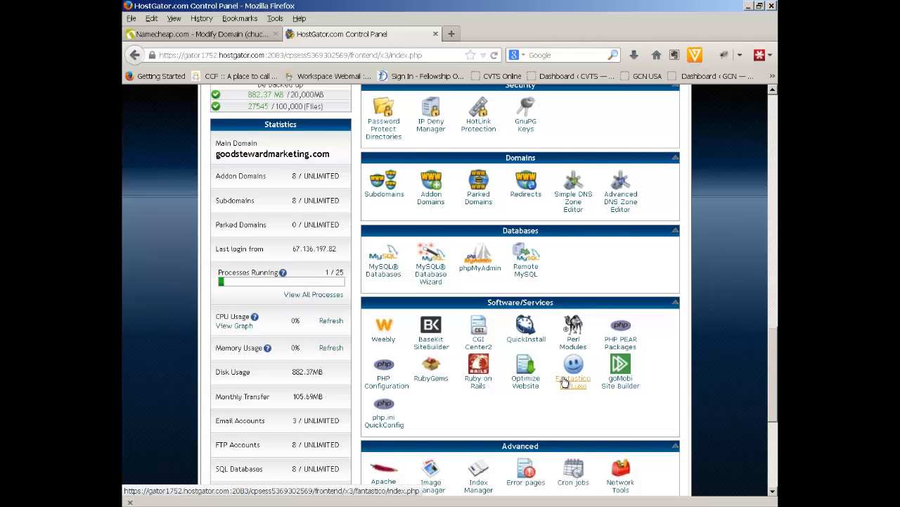
scroll(565, 380, "up", 20)
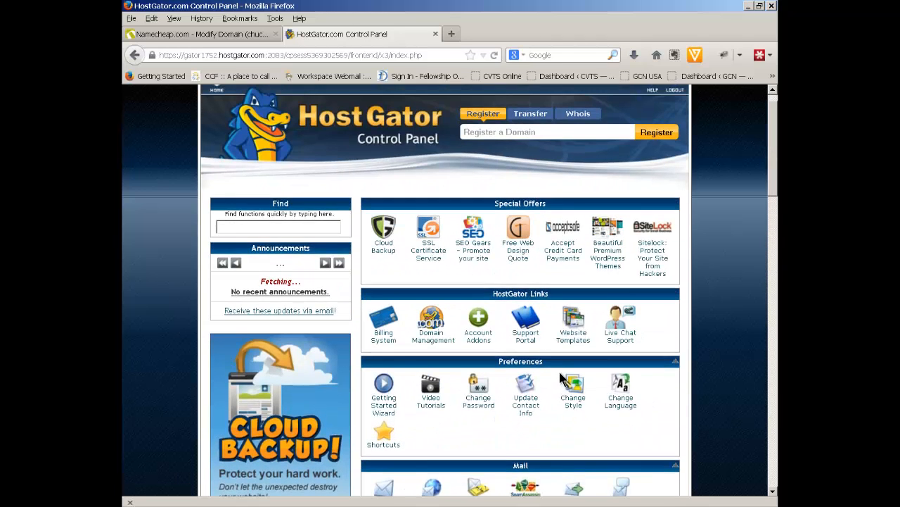
scroll(559, 370, "up", 1)
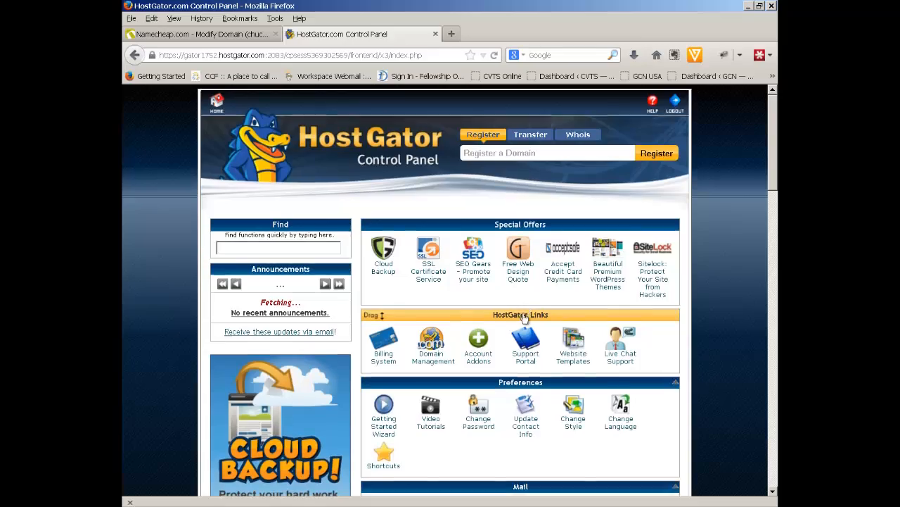
scroll(524, 318, "down", 16)
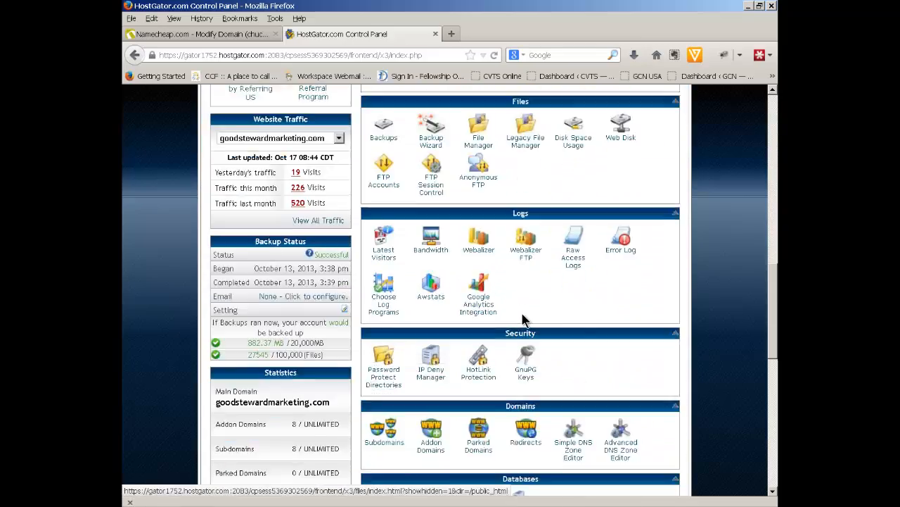
scroll(524, 318, "down", 8)
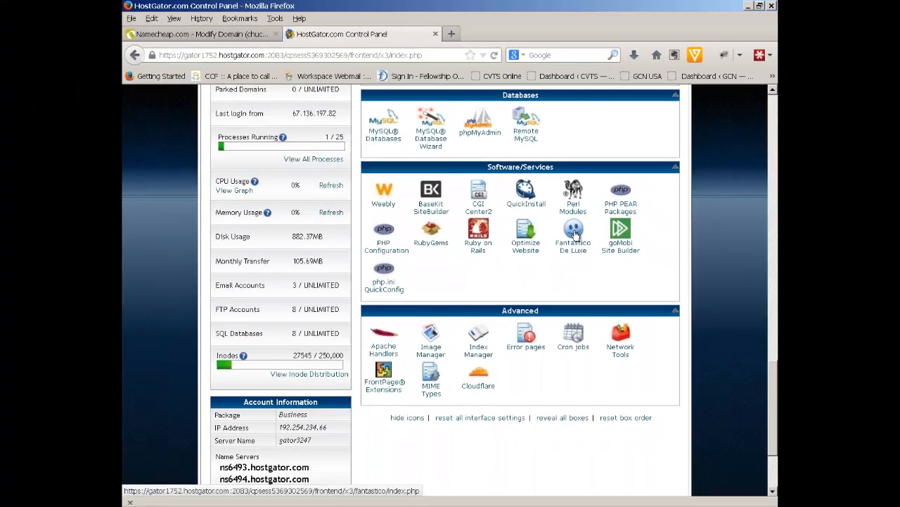
left_click(416, 323)
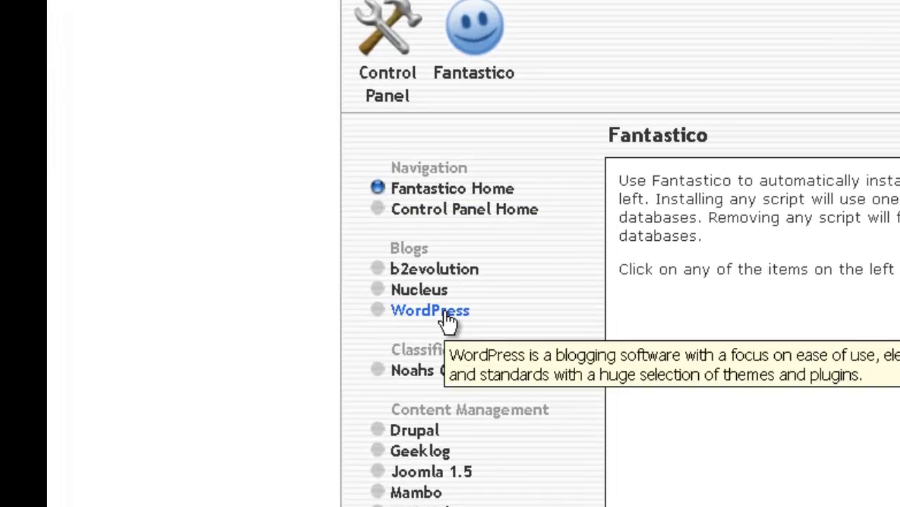
Start a new WordPress installation in Fantastico with chuckw.com as the install domain
left_click(421, 307)
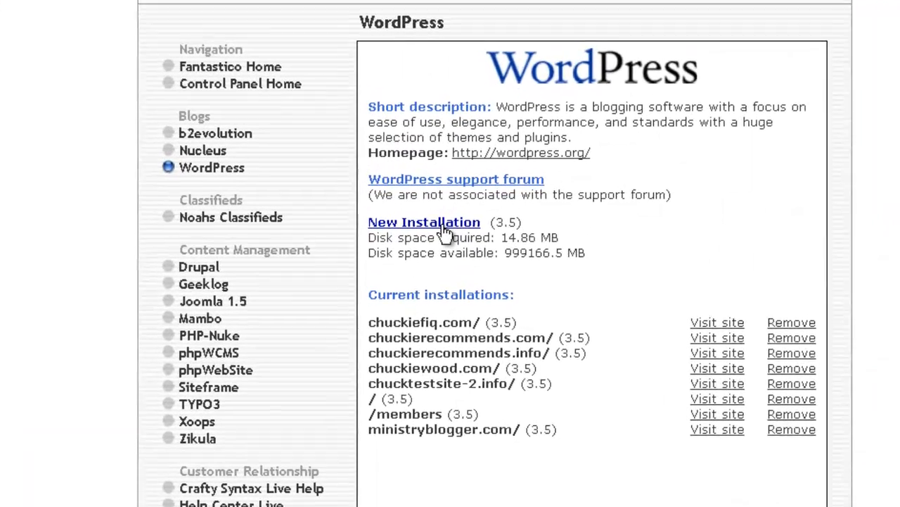
left_click(450, 221)
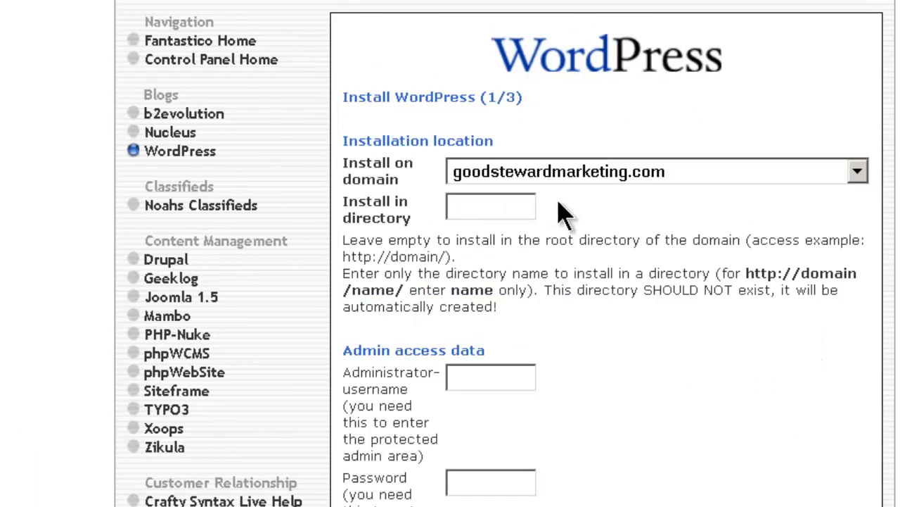
left_click(857, 173)
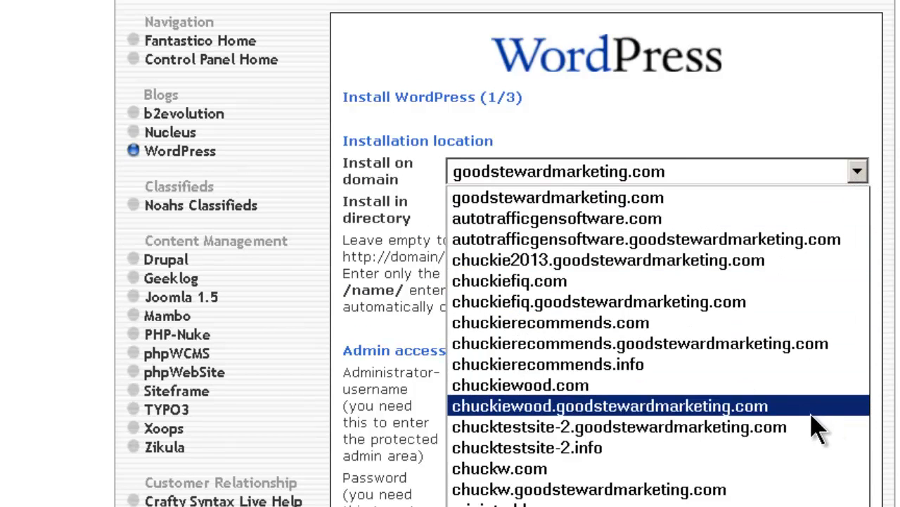
left_click(816, 476)
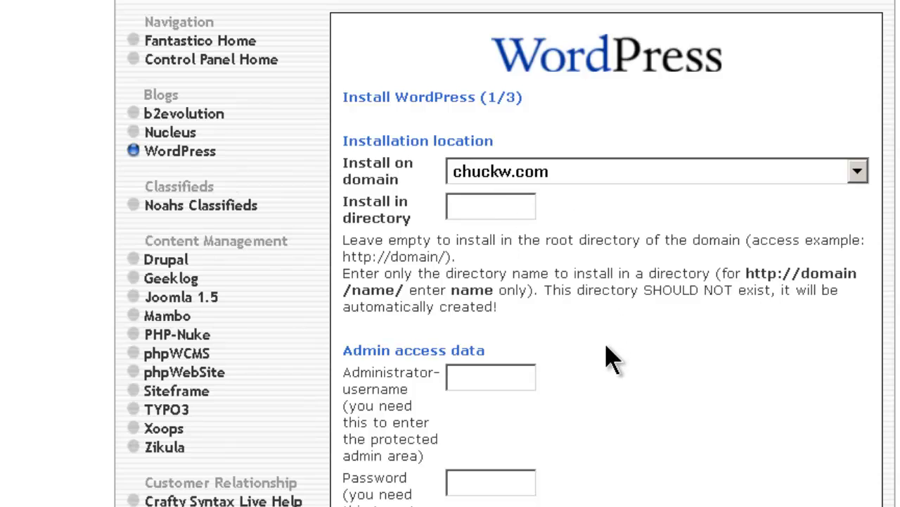
Fill in the administrator username, password and nickname on the install form
left_click(496, 375)
type("chuckw")
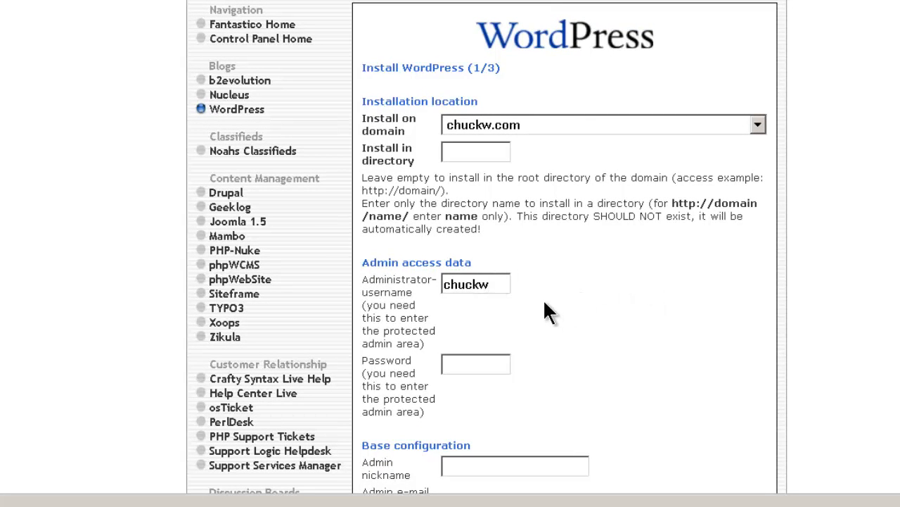
left_click(492, 364)
type("e")
key("BackSpace")
type("abc1234")
scroll(570, 349, "down", 5)
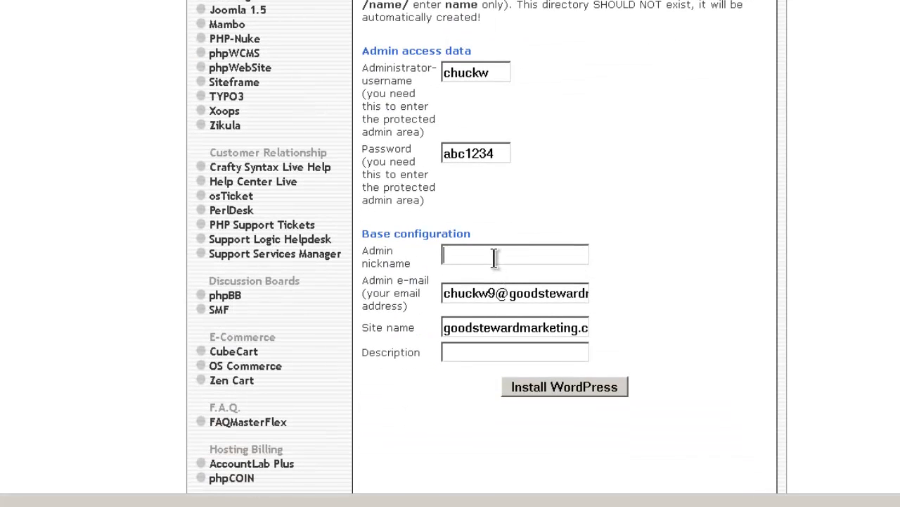
type("chuck")
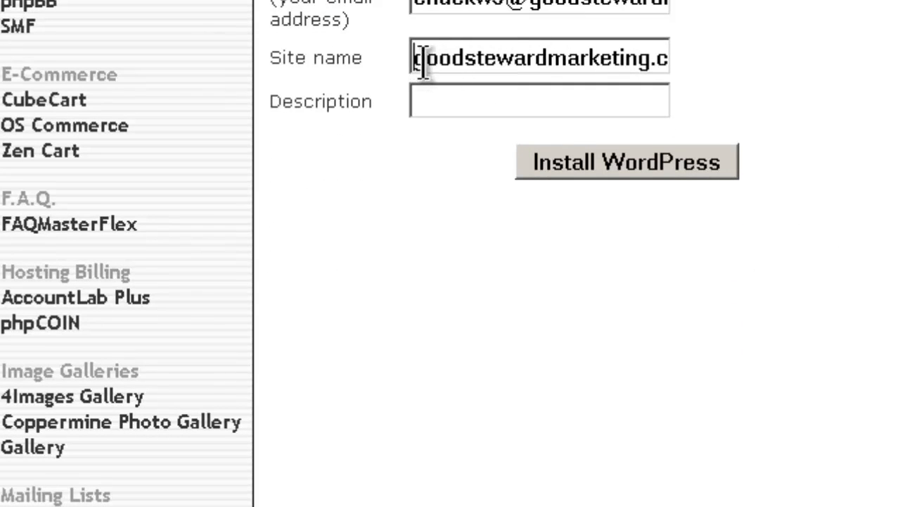
Overwrite the existing Site name field text with 'Chuck W'
left_click_drag(422, 61, 759, 60)
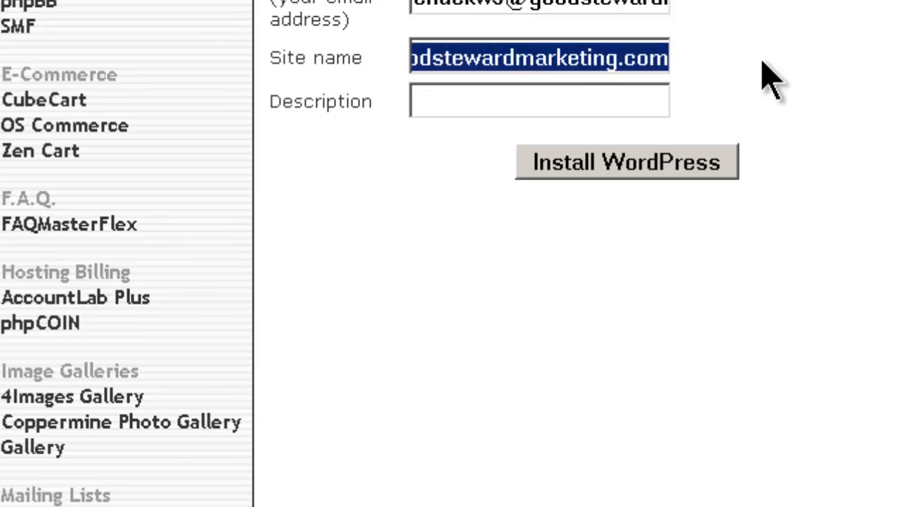
type("Chuck")
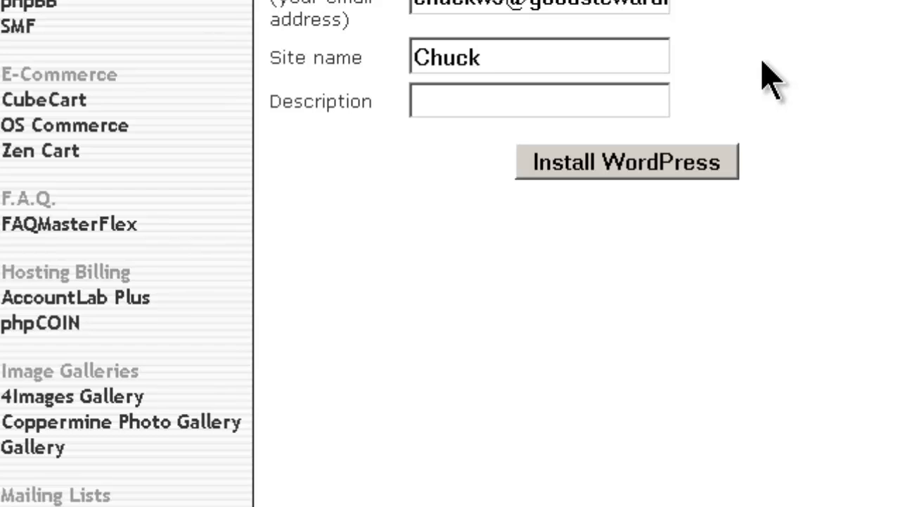
type(" W")
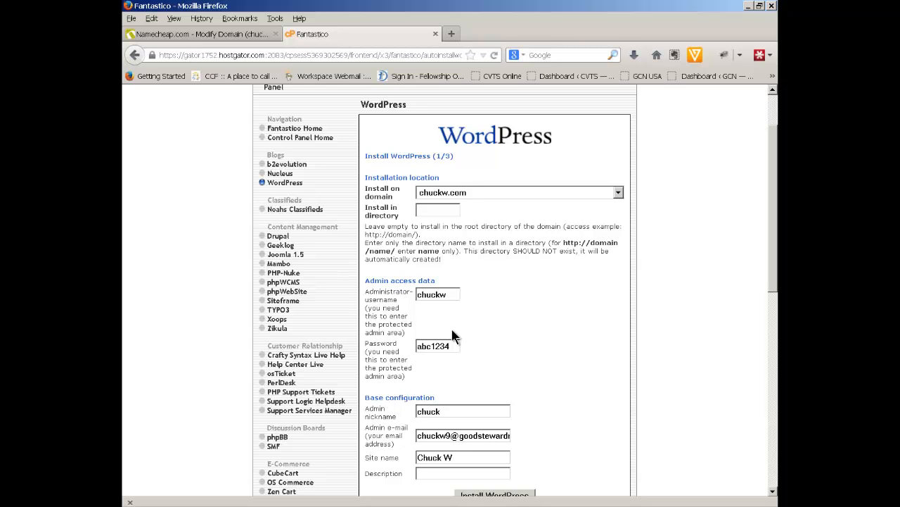
scroll(461, 315, "down", 15)
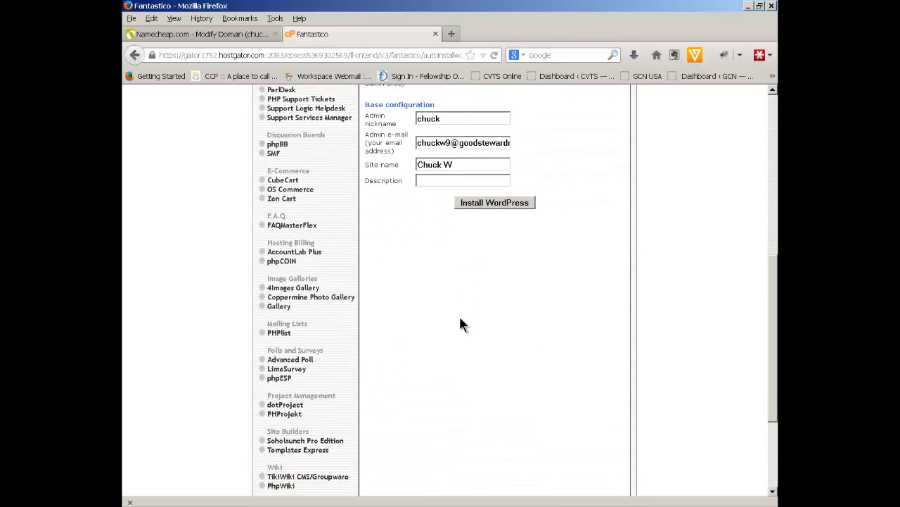
scroll(460, 318, "up", 8)
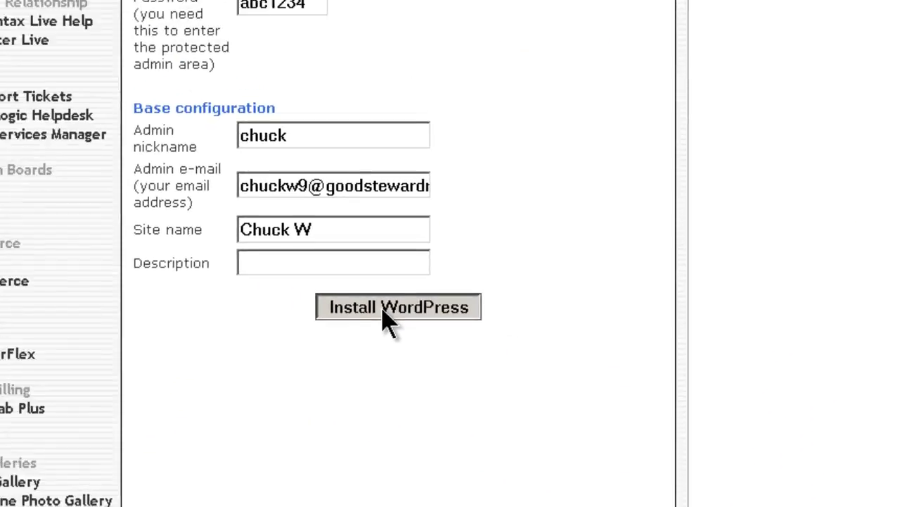
Install WordPress on chuckw.com and e-mail the installation details to the pasted address
left_click(293, 232)
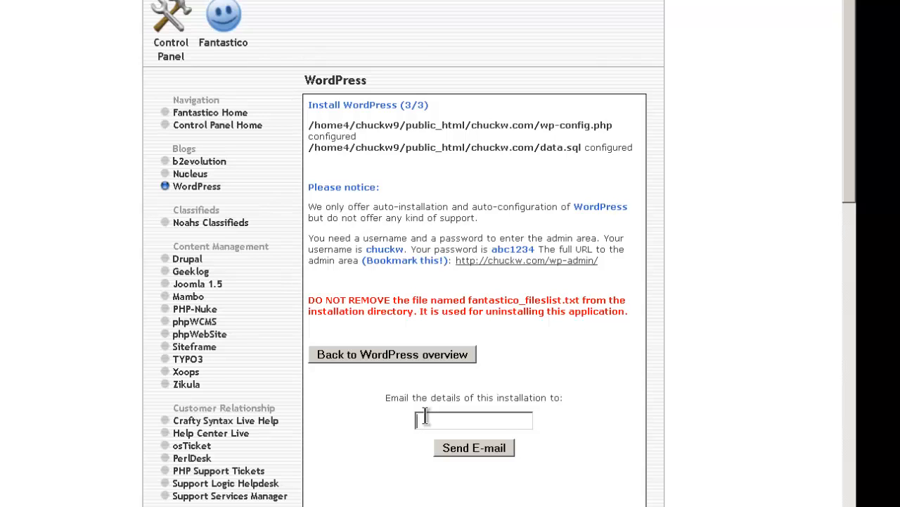
key("ctrl+v")
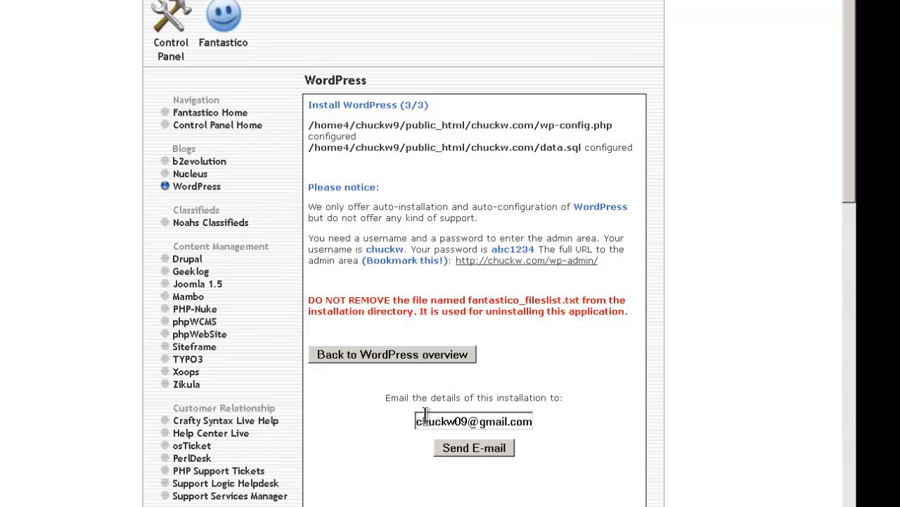
left_click(474, 448)
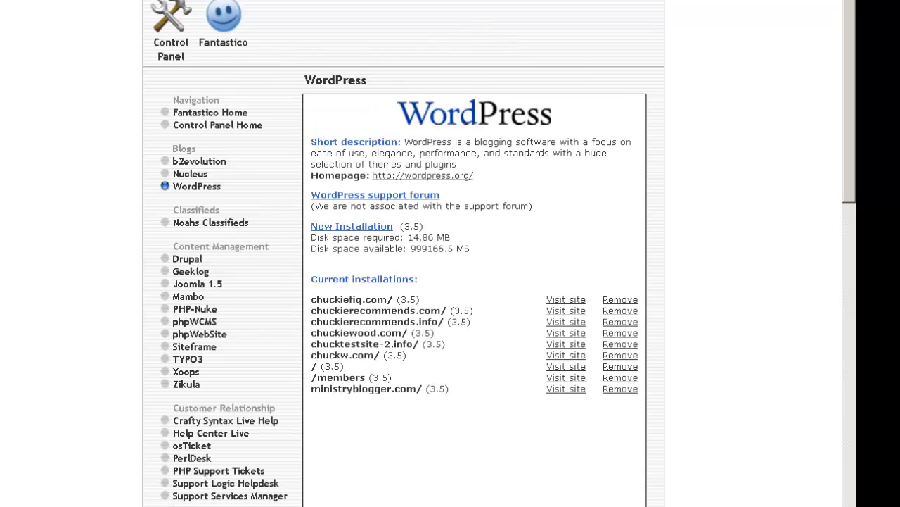
Load the chuckw.com site in a new browser tab
key("ctrl+t")
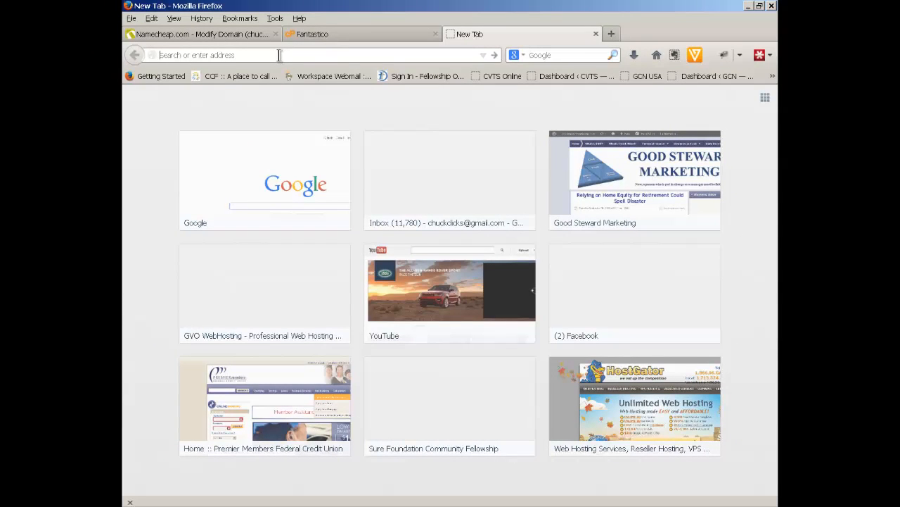
type("chuck")
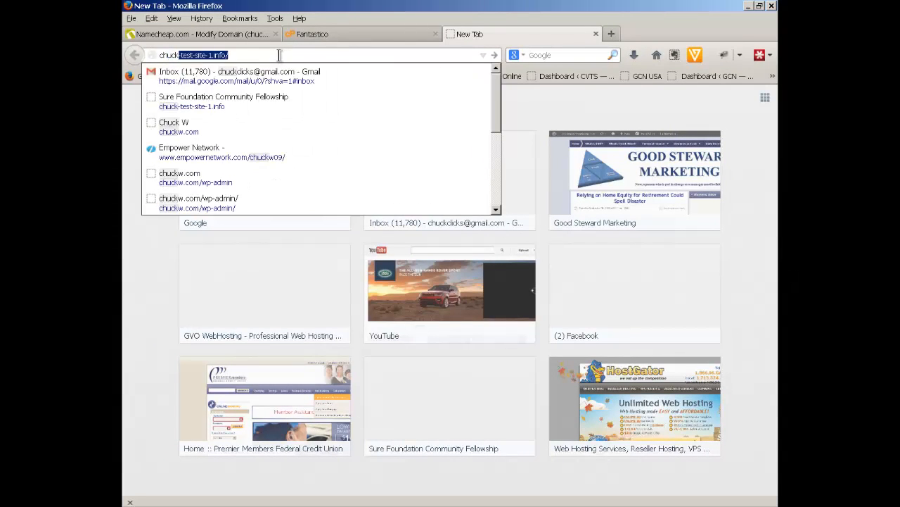
type("w.com/")
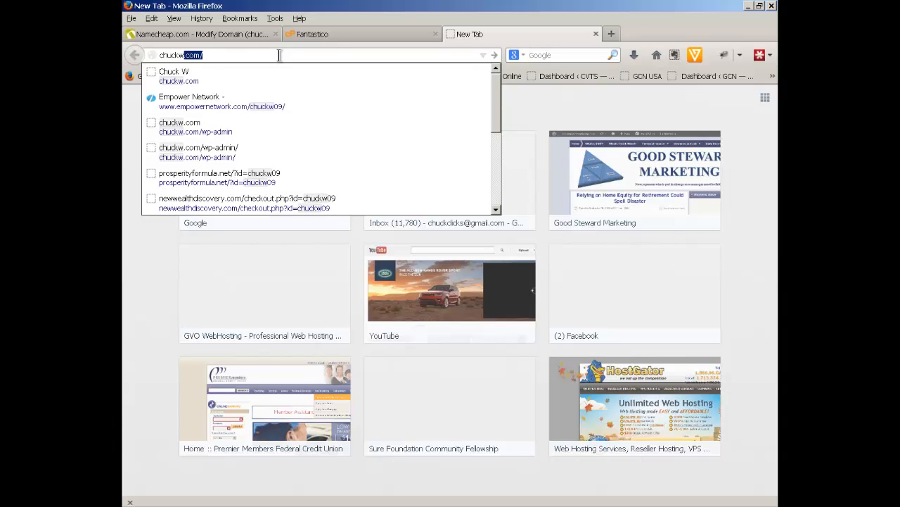
key("Return")
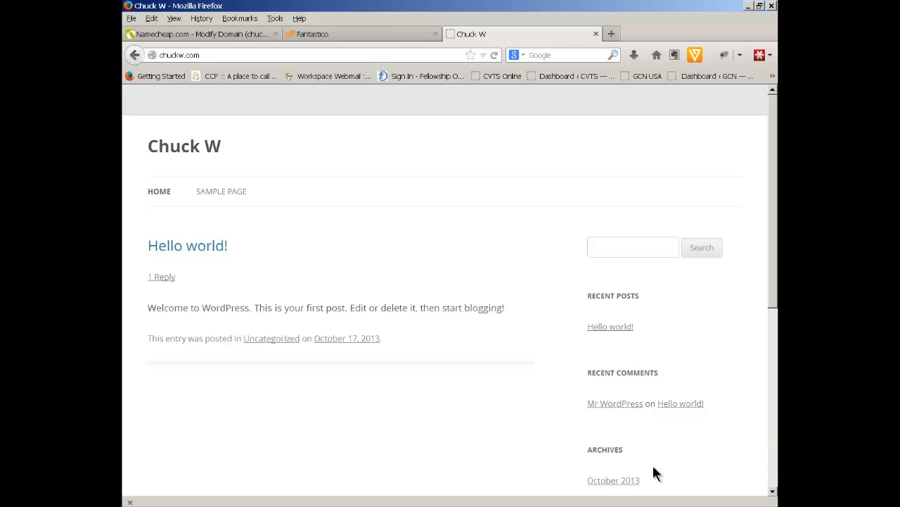
Append /wp-admin to the chuckw.com address to load the WordPress login page
left_click(205, 55)
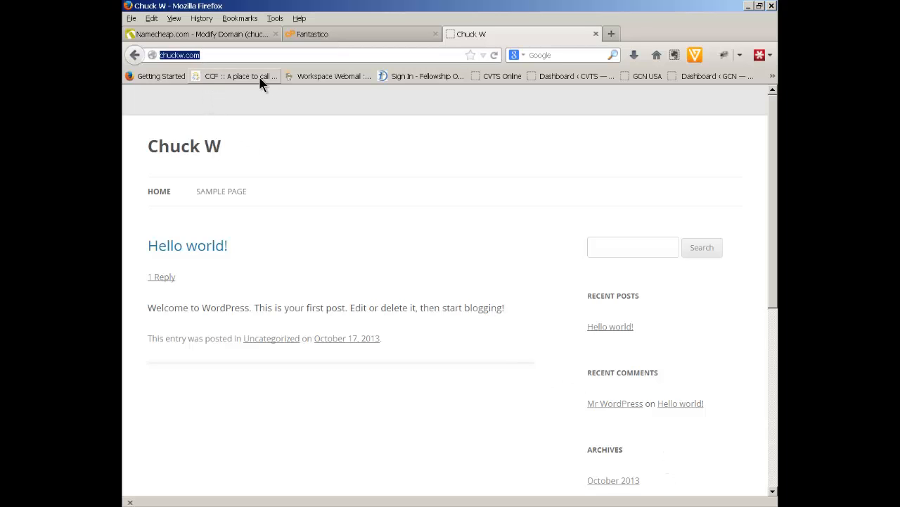
left_click(207, 55)
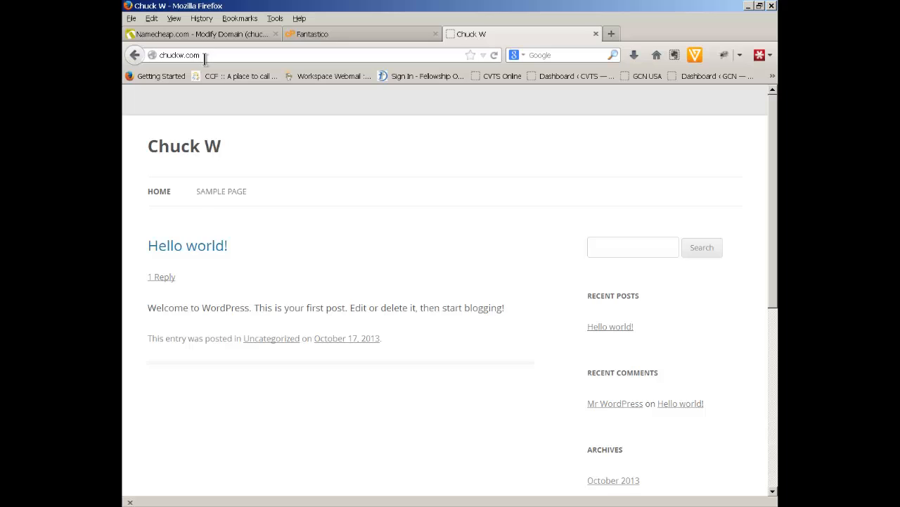
type("/")
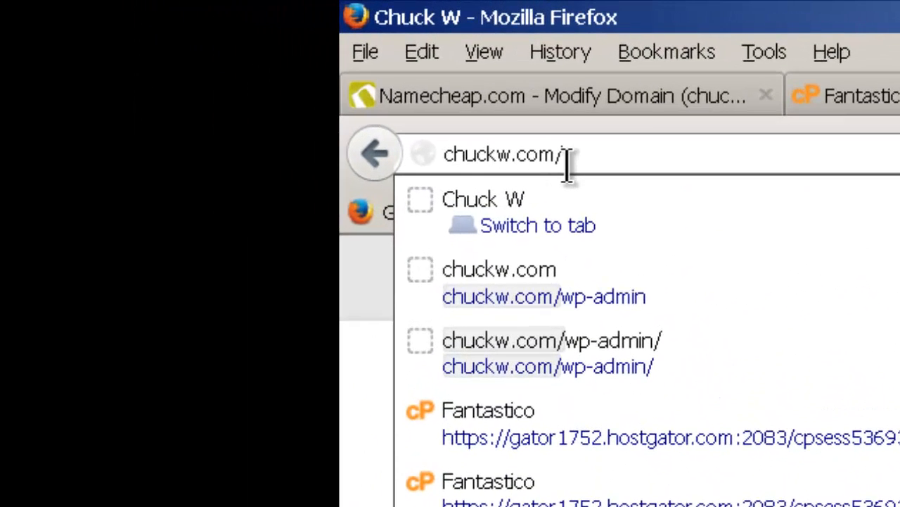
type("wp")
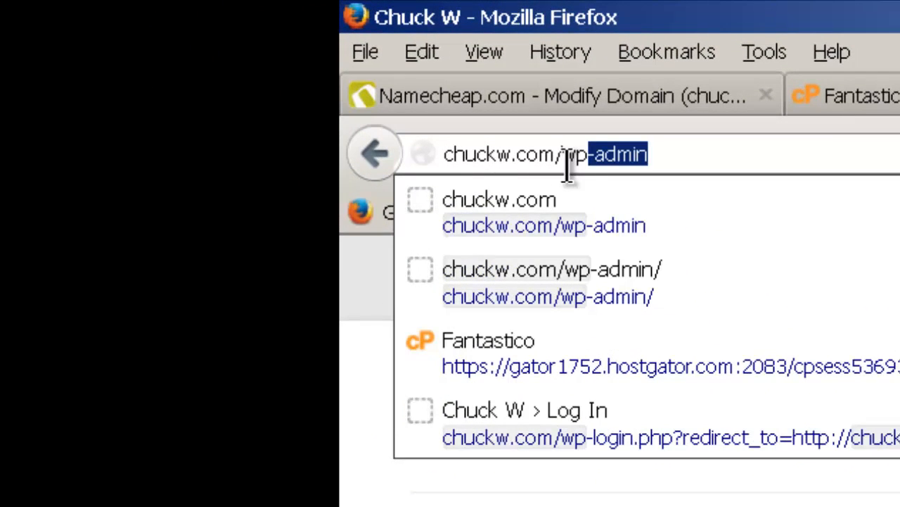
type("-admi")
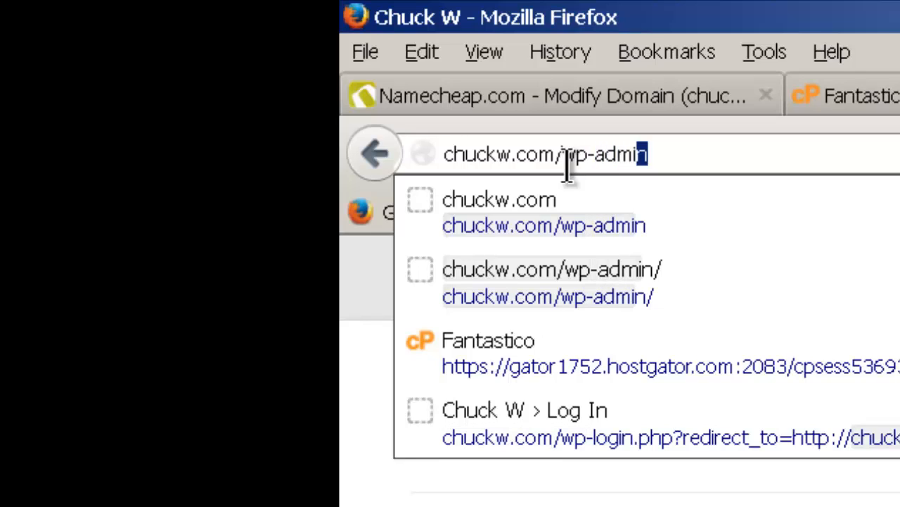
type("n")
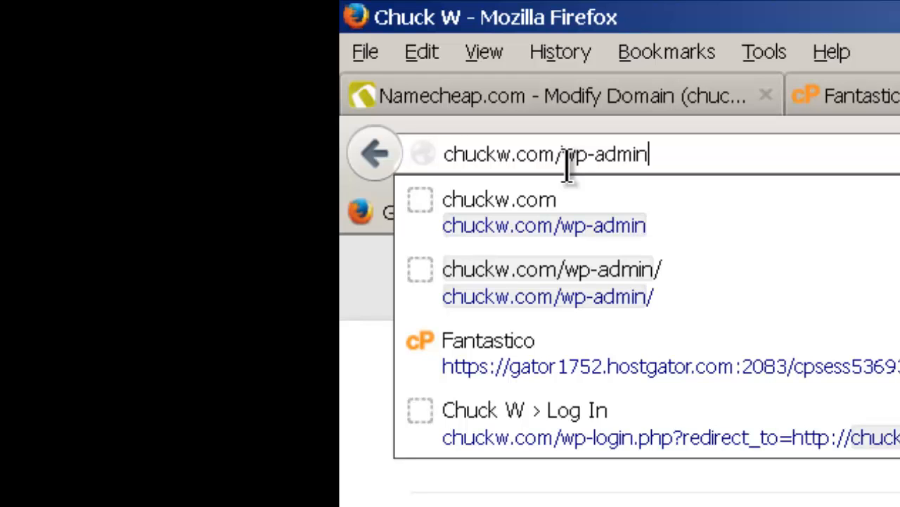
key("Return")
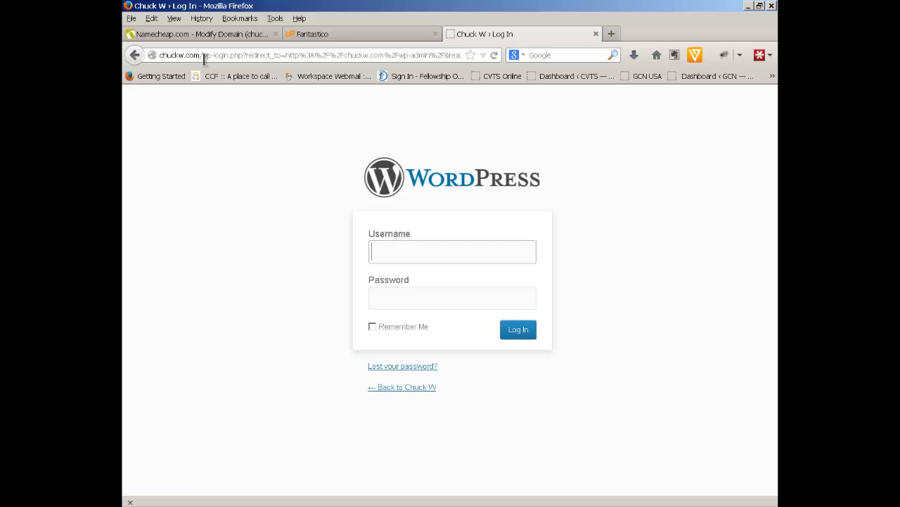
Sign in to the chuckw.com WordPress admin with the admin username and password
type("Chuckw")
key("Tab")
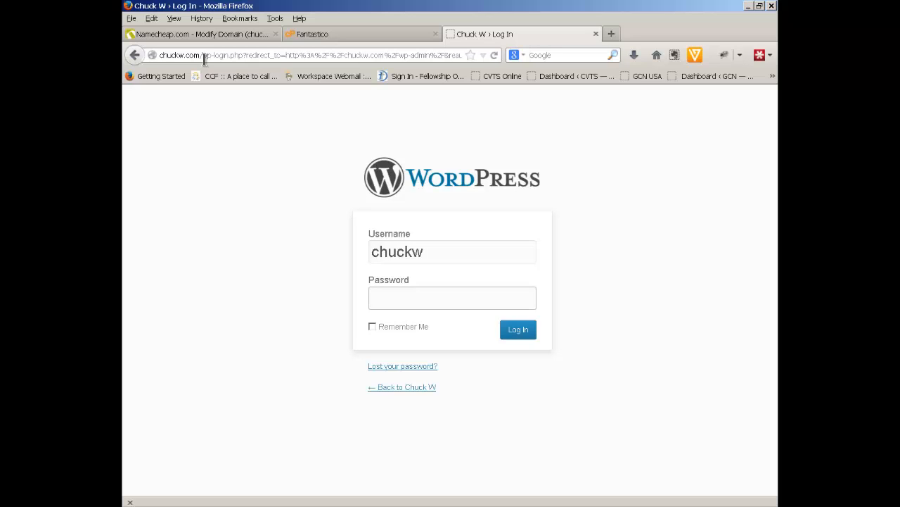
type("•••••••")
left_click(520, 332)
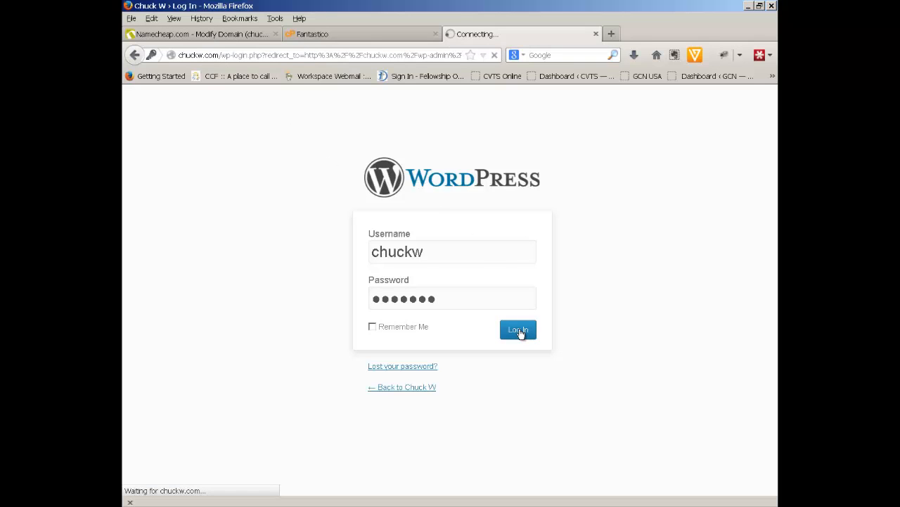